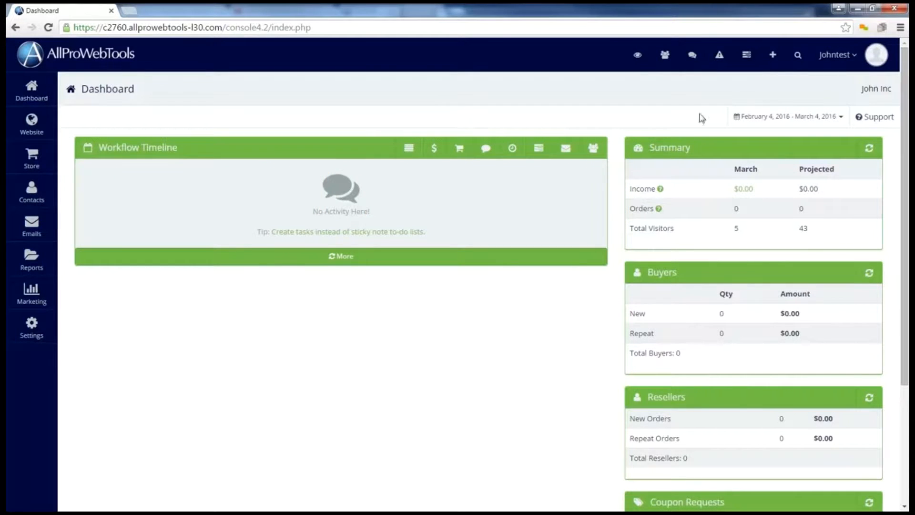
Step: Create a new webpage and fill its content area with two paragraphs of "Lorem ipsum" placeholder text
click(772, 56)
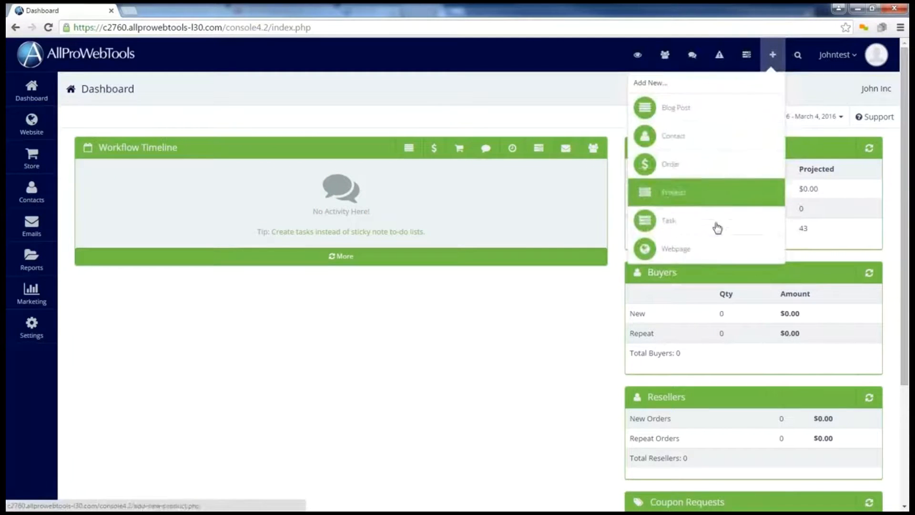
click(710, 248)
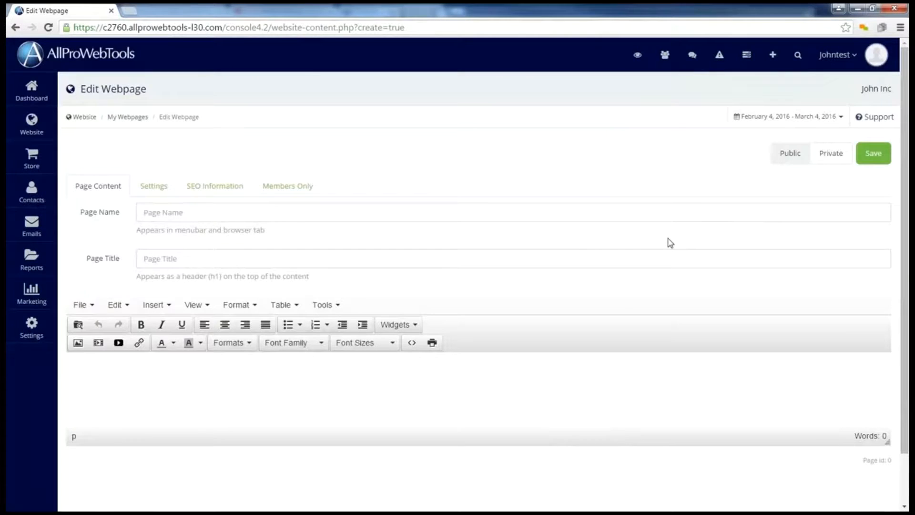
scroll(669, 243, down, 2)
click(205, 328)
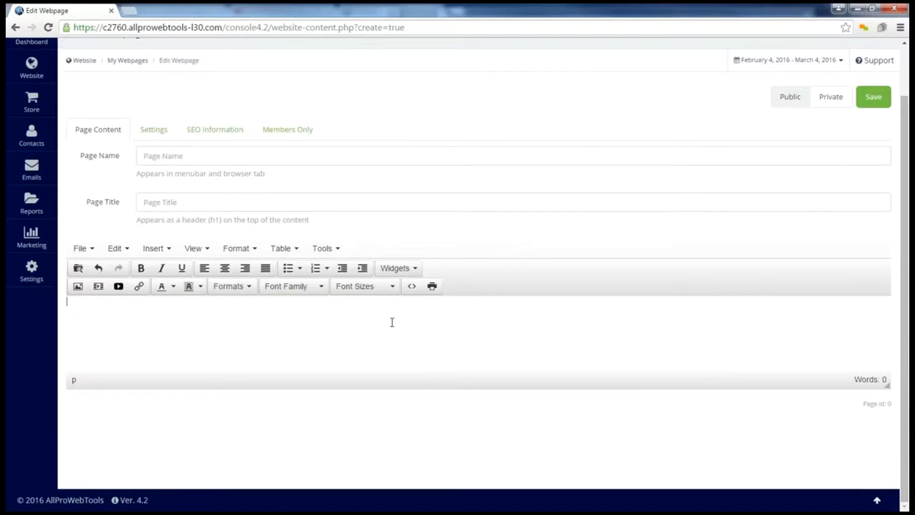
text(Lorem ipsum dolor sit amet, consectetur adipiscing elit. Phasellus pulvinar tempus erat, sit amet accumsan massa ullamcorper sit amet. Duis molestie sollicitudin sem, a vehicula tellus lacinia ut. Integer sem arcu, faucibus consequat odio ultrices, consectetur auctor est. Vestibulum sed risus consequat, viverra lorem at, ornare est. Vestibulum vitae erat tempus, aliquet odio at, mattis tellus. Class aptent taciti sociosqu ad litora torquent per conubia nostra, per inceptos himenaeos. Vestibulum iaculis, orci ut tempor pulvinar, erat enim condimentum mauris, nec blandit arcu tortor nec risus. Donec placerat neque nibh, quis tempus eros feugiat id. Proin ut volutpat lectus, nec pulvinar lacus. Praesent eget nisl neque. Donec hendrerit turpis at mauris pulvinar, sed posuere purus ullamcorper. Morbi vitae mollis mi. Nam sodales auctor risus in accumsan. Nunc dictum odio vitae erat tempus ornare. Fusce blandit risus quis lacus sagittis, aliquet sagittis nibh pellentesque.)
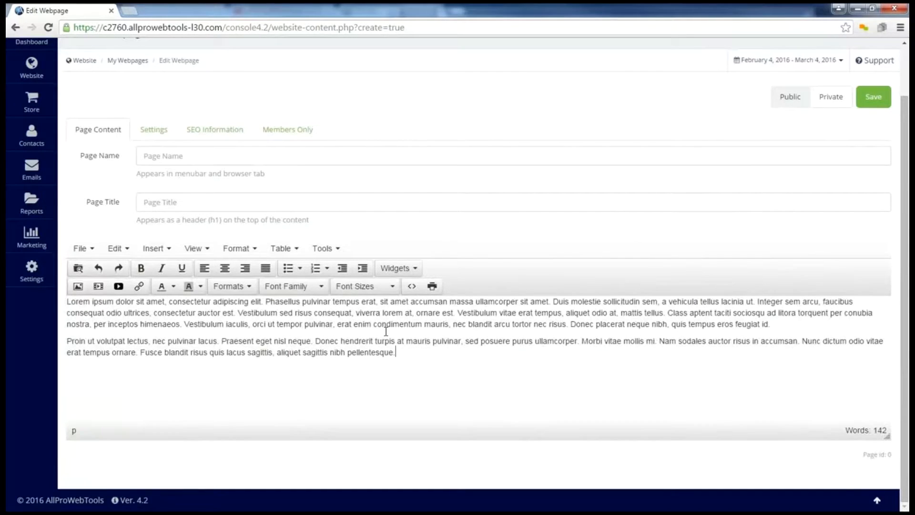
Step: Try bold and italic on the word "Phasellus" in the first paragraph, leaving it only underlined
double_click(290, 302)
click(141, 268)
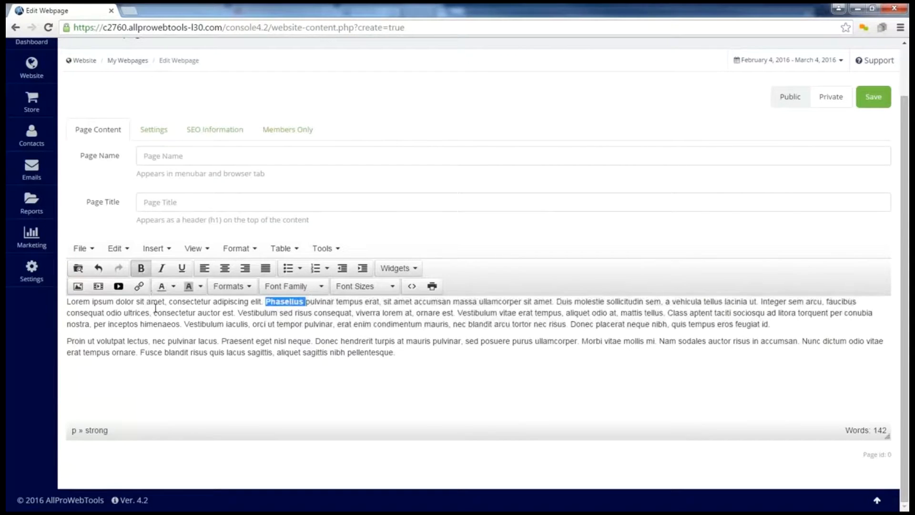
click(141, 268)
click(162, 274)
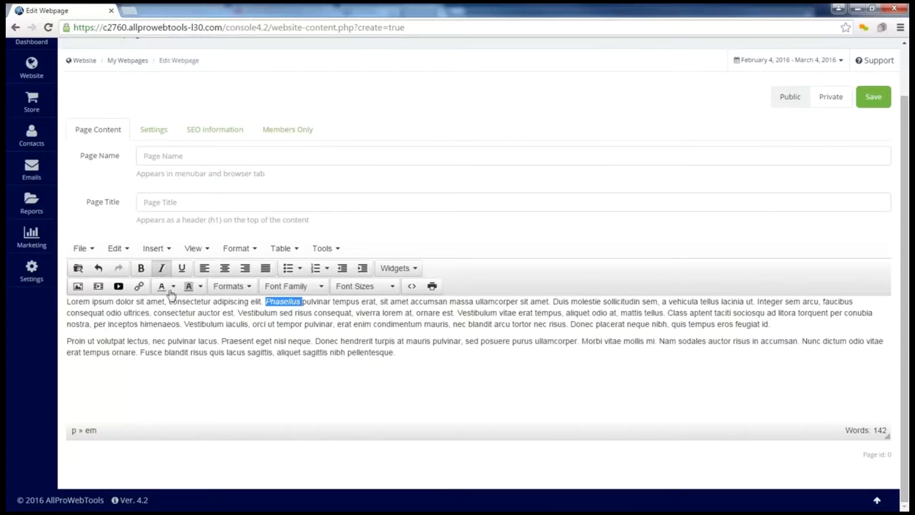
click(162, 272)
click(182, 268)
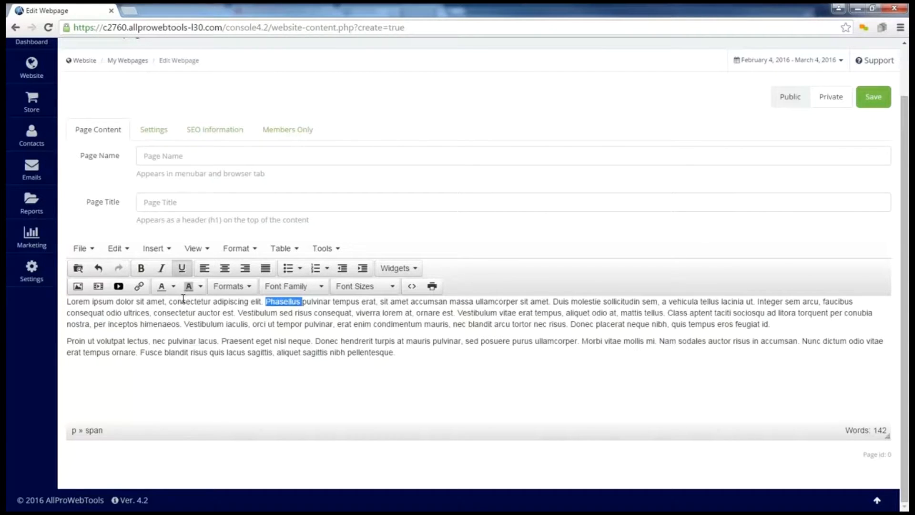
click(186, 301)
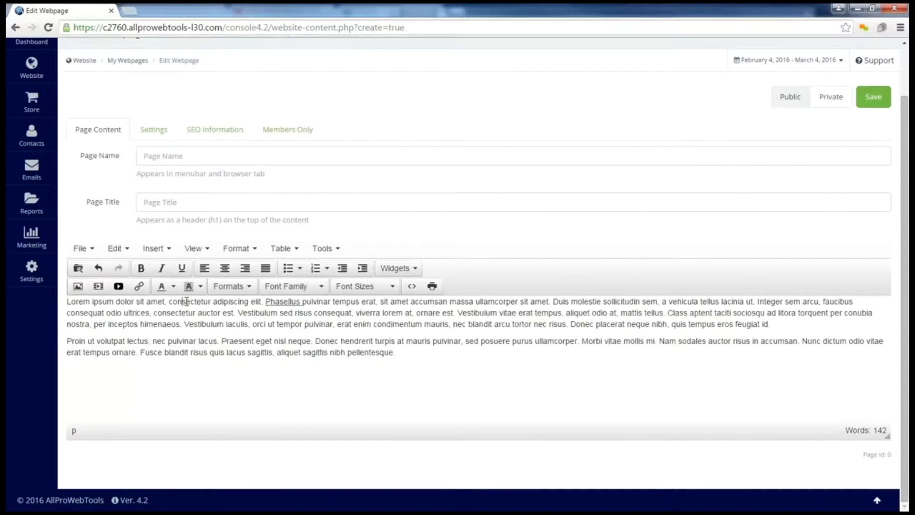
Step: Try left, center and right alignment on all the body text, finishing with justified alignment
key(ctrl+a)
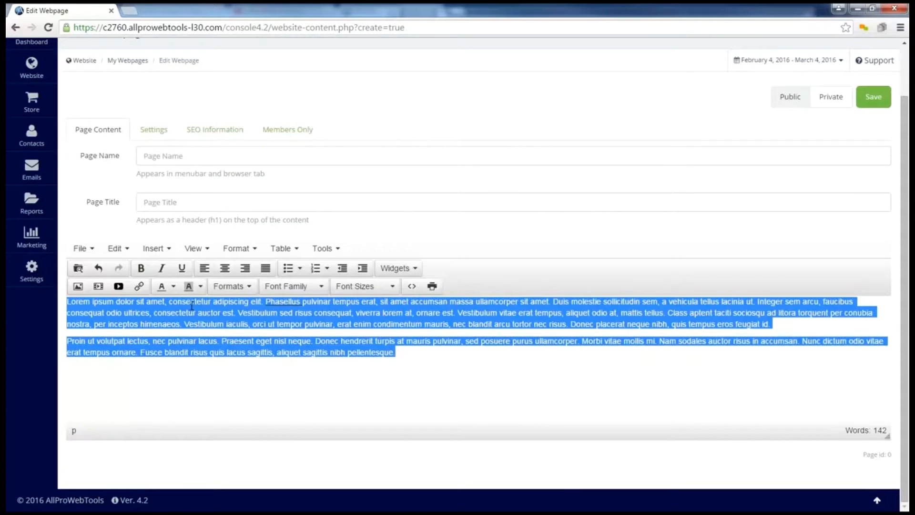
click(205, 269)
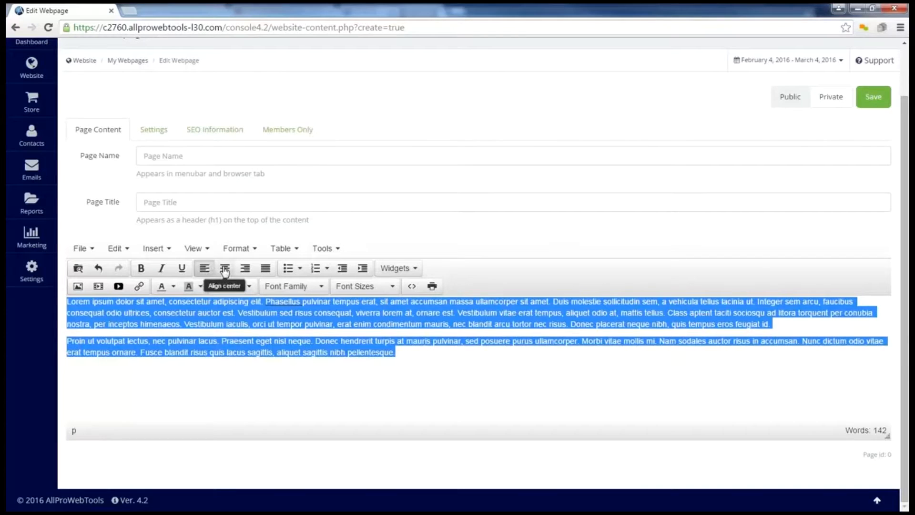
click(225, 269)
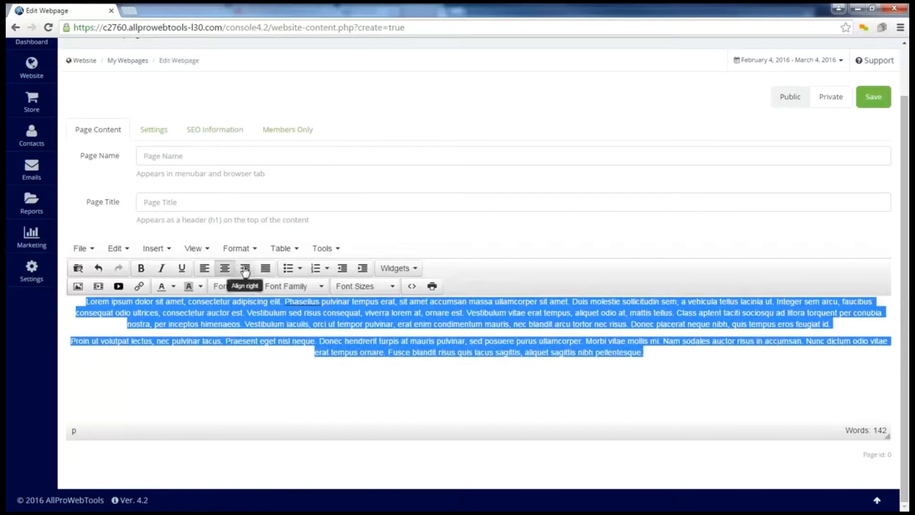
click(245, 270)
click(265, 269)
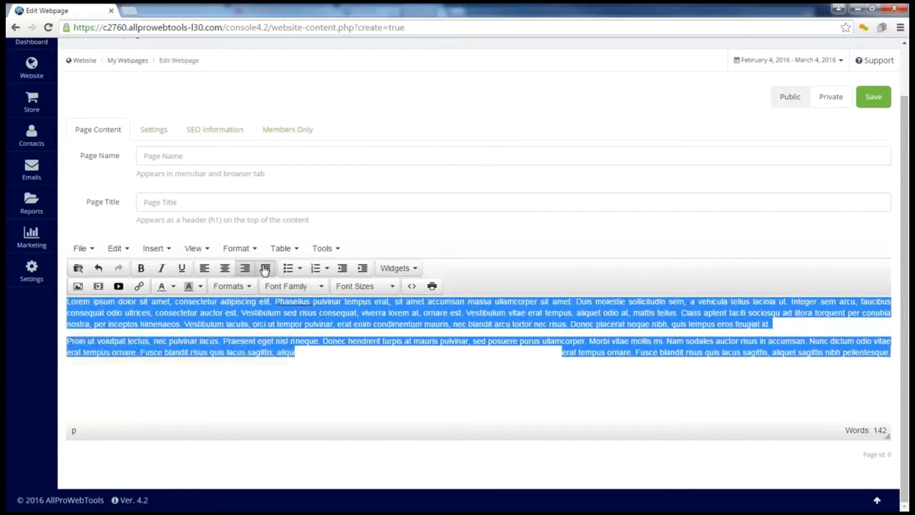
Step: Add a bulleted list below the paragraphs with three items reading "Lorem ipsum dolor sit amet, consectetur adipiscing elit."
click(434, 362)
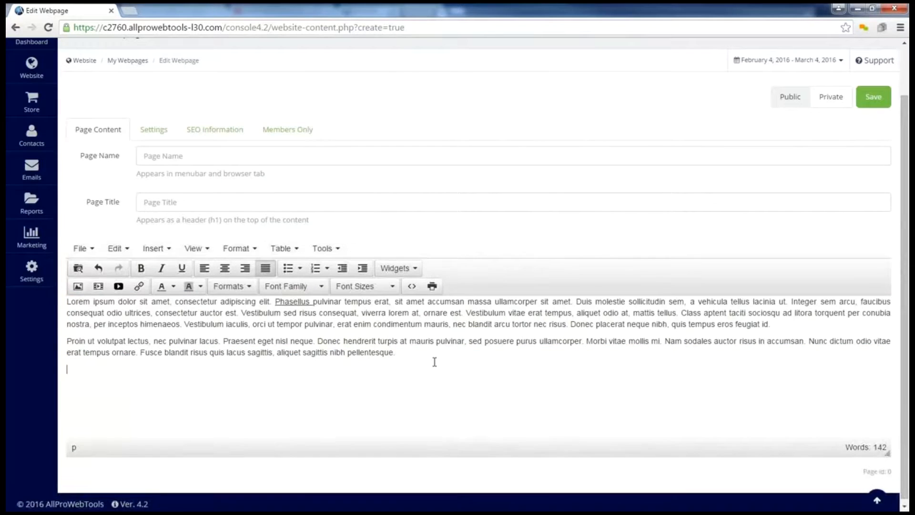
click(288, 268)
text(Lorem ipsum dolor sit amet, consectetur adipiscing elit.)
key(Return)
text(Lorem ipsum dolor sit amet, consectetur adipiscing elit.)
key(Return)
text(Lorem ipsum dolor sit amet, consectetur adipiscing elit.)
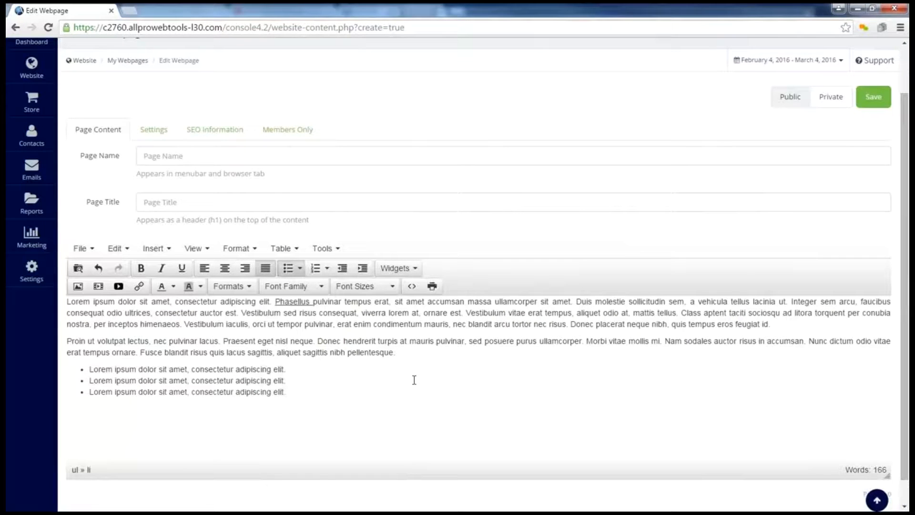
key(Return)
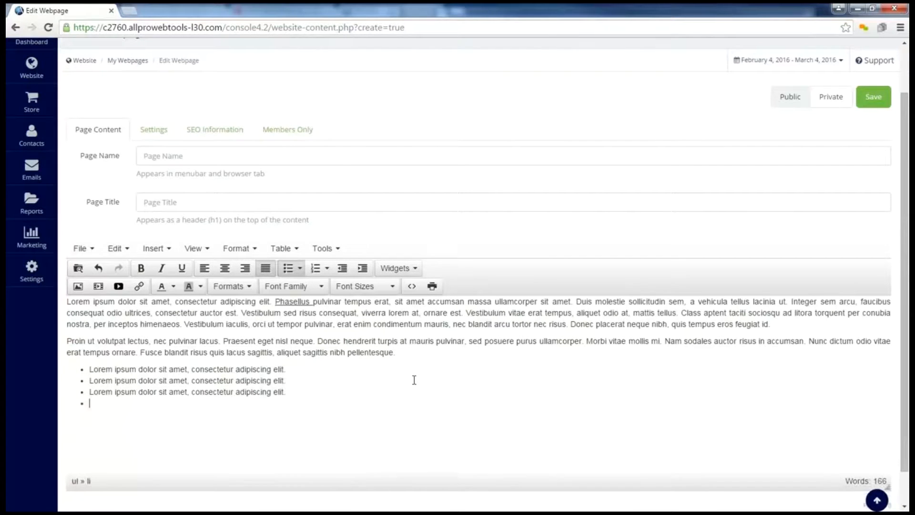
key(Return)
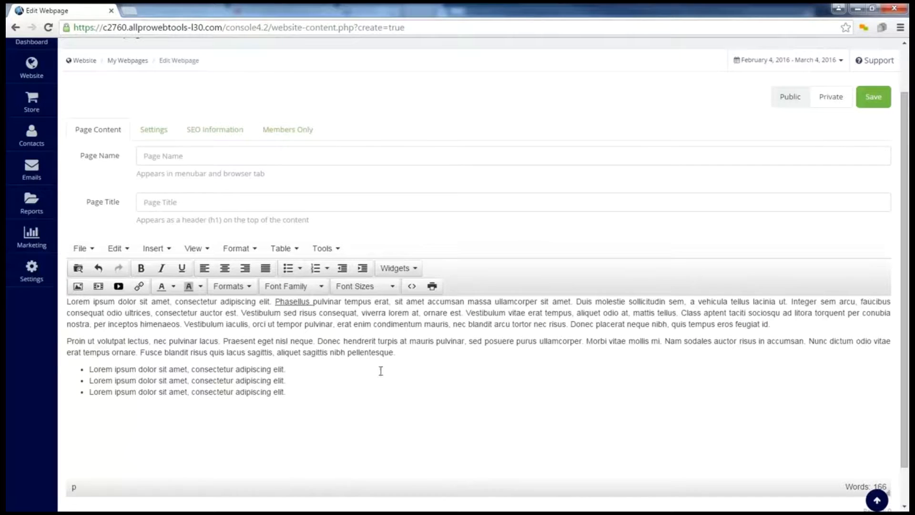
Step: Add a numbered list below the bullets with three items reading "Lorem ipsum dolor sit amet, consectetur adipiscing elit."
click(315, 268)
text(Lorem ipsum dolor sit amet, consectetur adipiscing elit.)
key(Return)
text(Lorem ipsum dolor sit amet, consectetur adipiscing elit.)
key(Return)
text(Lorem ipsum dolor sit amet, consectetur adipiscing elit.)
key(Return)
key(Return)
Step: Set the second paragraph's font to Consolas at 20px
drag(400, 353, 88, 347)
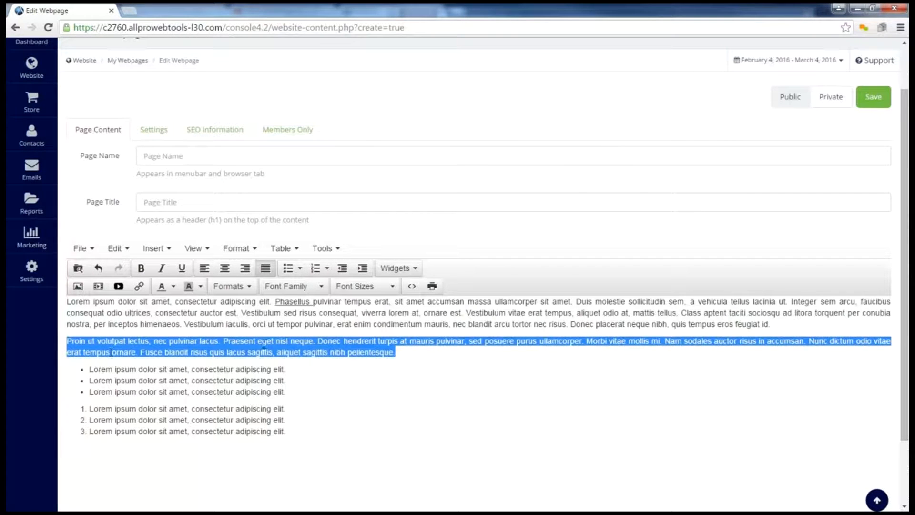
click(323, 289)
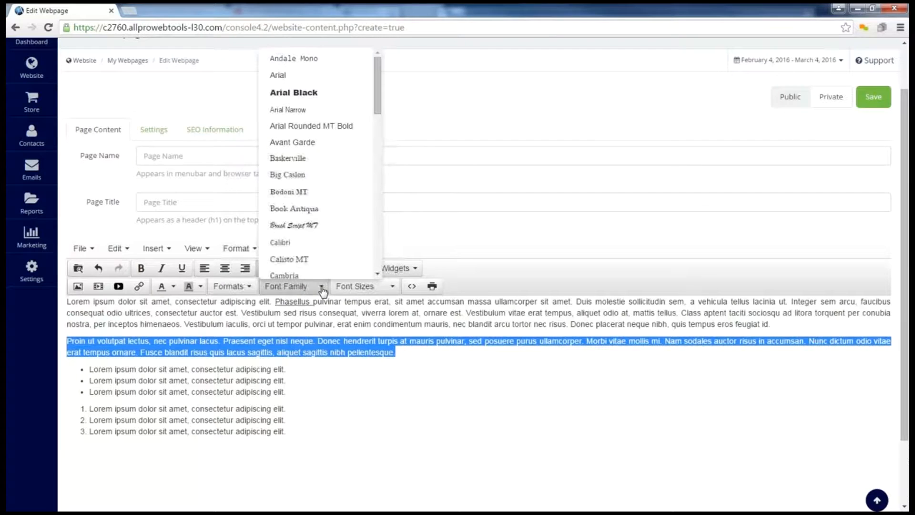
scroll(309, 201, down, 4)
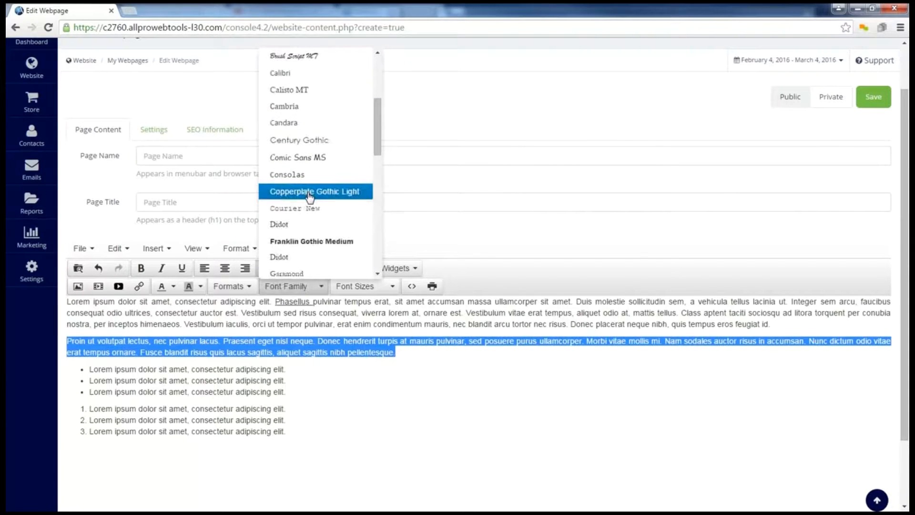
click(305, 174)
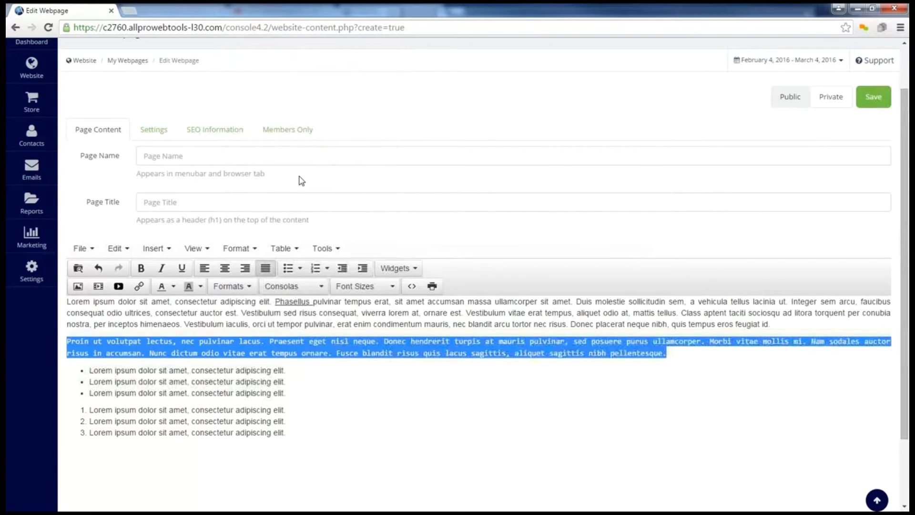
click(392, 288)
click(359, 156)
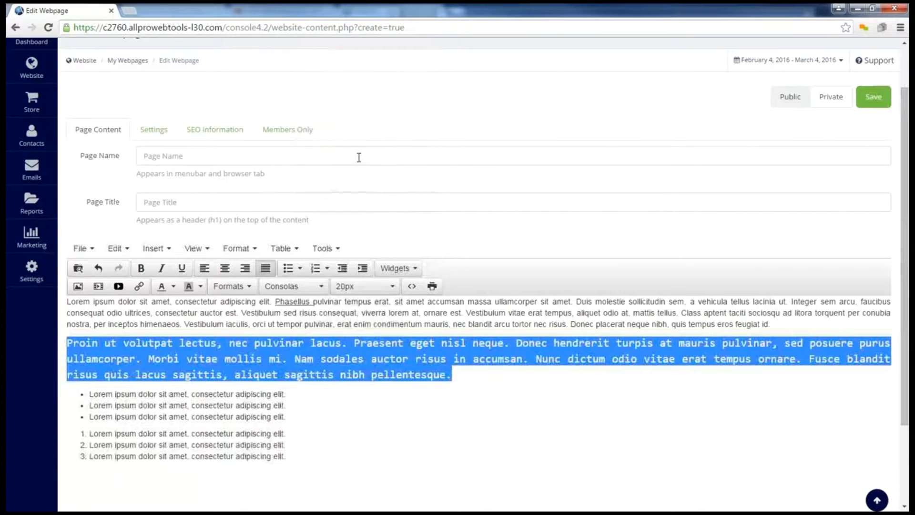
Step: Give the second paragraph an orange background color and blue text
click(202, 286)
click(204, 328)
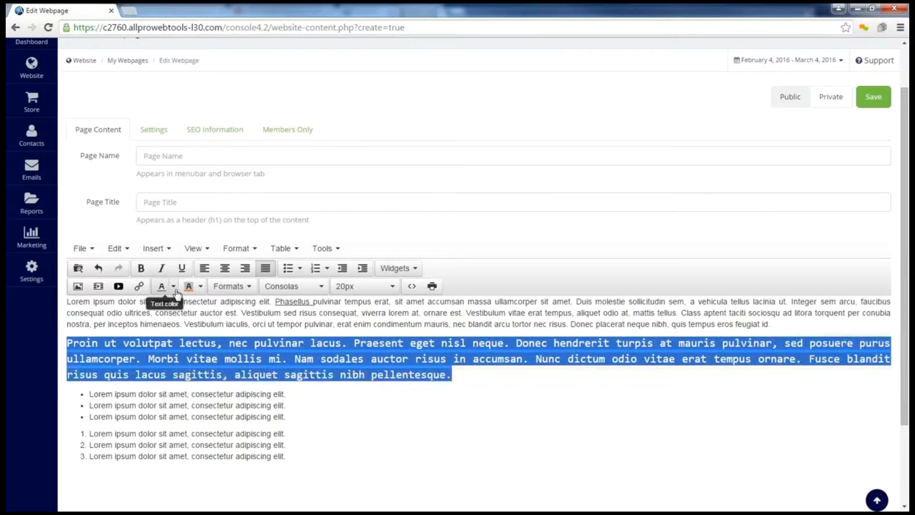
click(174, 287)
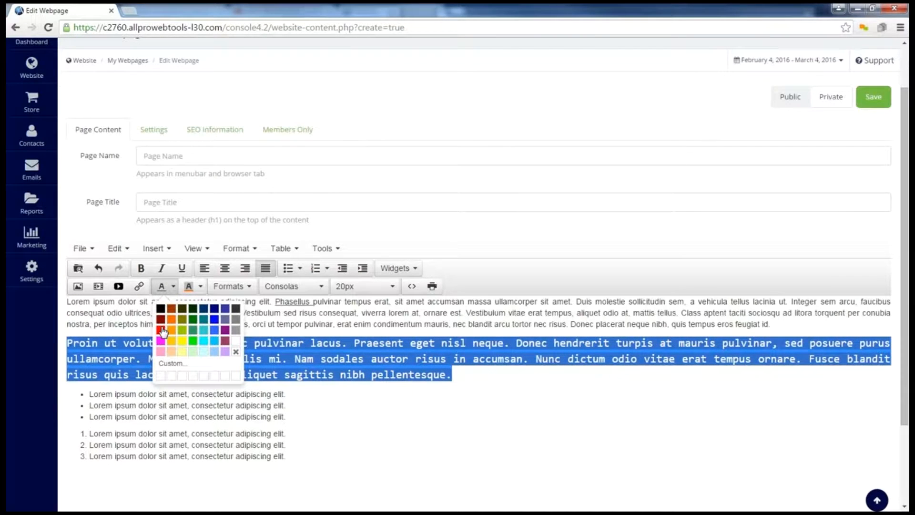
click(223, 319)
click(467, 379)
Step: Add the line "Header1" below the numbered list and format it as an h2 heading
click(324, 470)
text(Header1)
key(shift+Home)
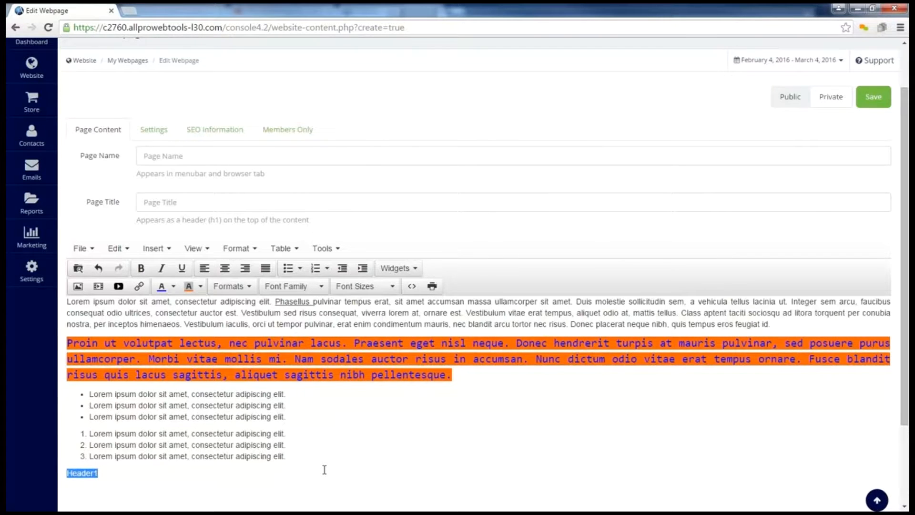
click(249, 288)
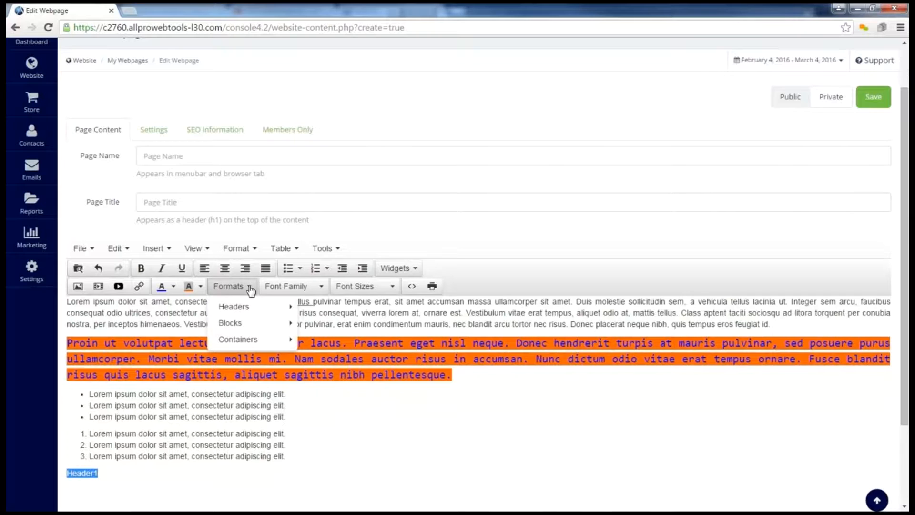
mouse_move(248, 309)
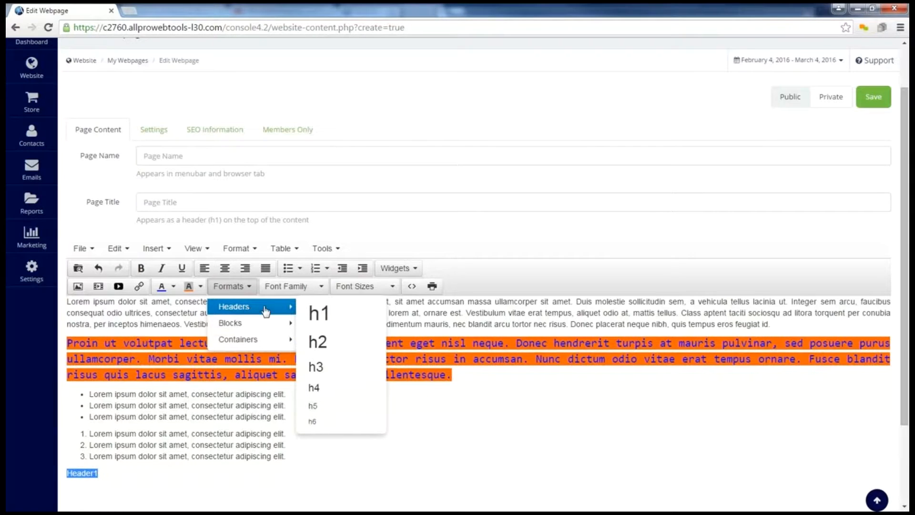
click(342, 344)
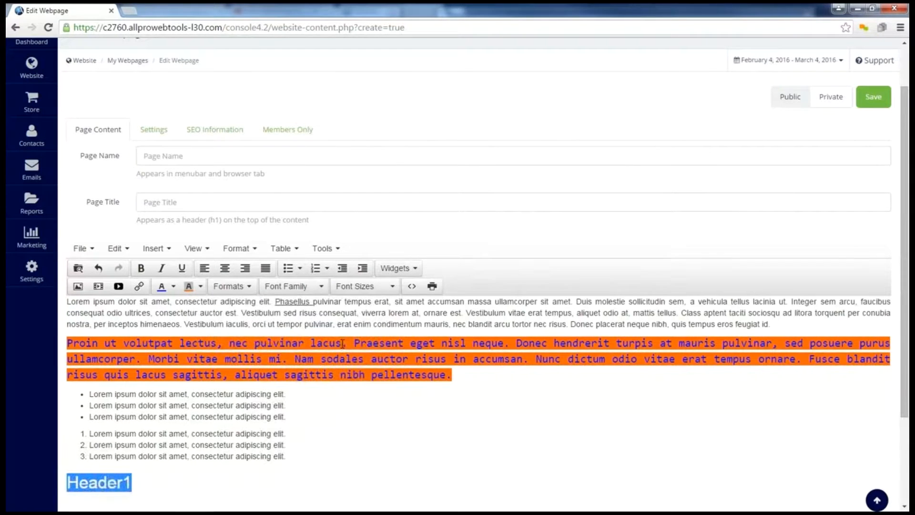
click(295, 481)
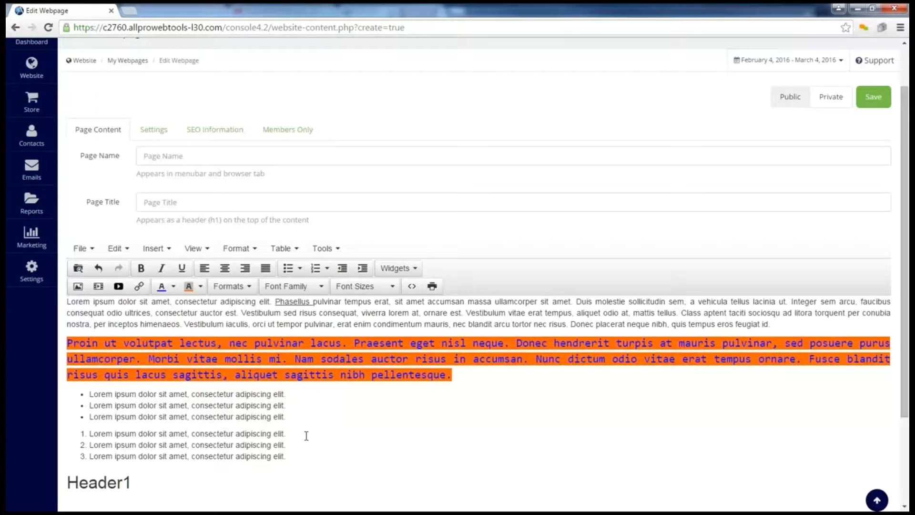
Step: Turn on Spellcheck As You Type for the page content
click(336, 249)
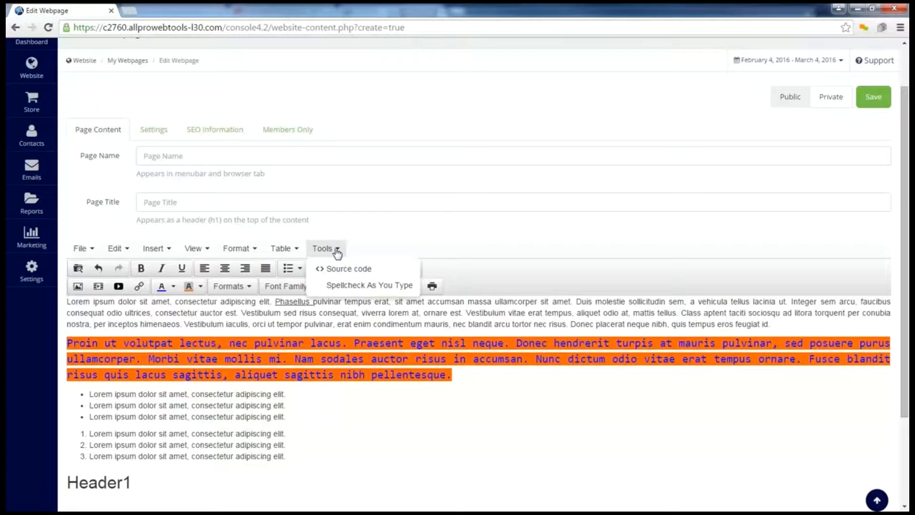
click(347, 286)
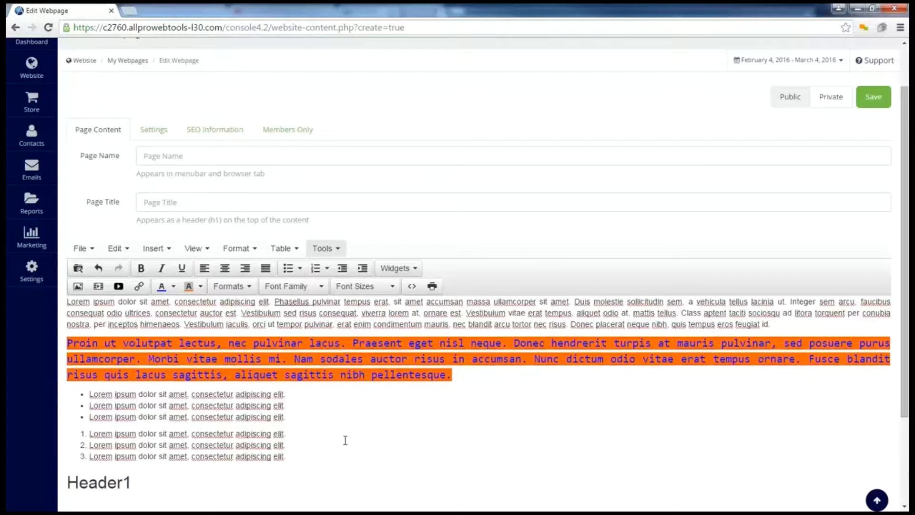
Step: Insert the "thank-you" image from the file manager at the start of the first paragraph, at 400 x 400
click(69, 303)
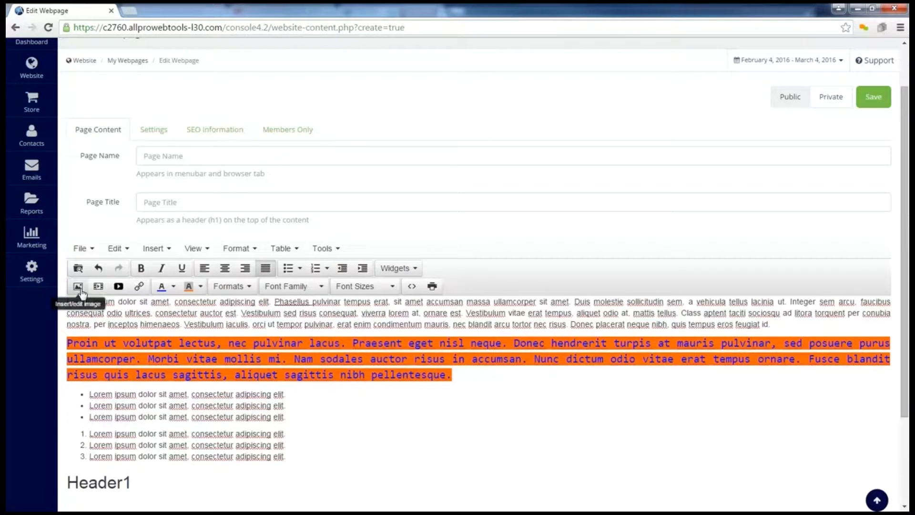
click(79, 288)
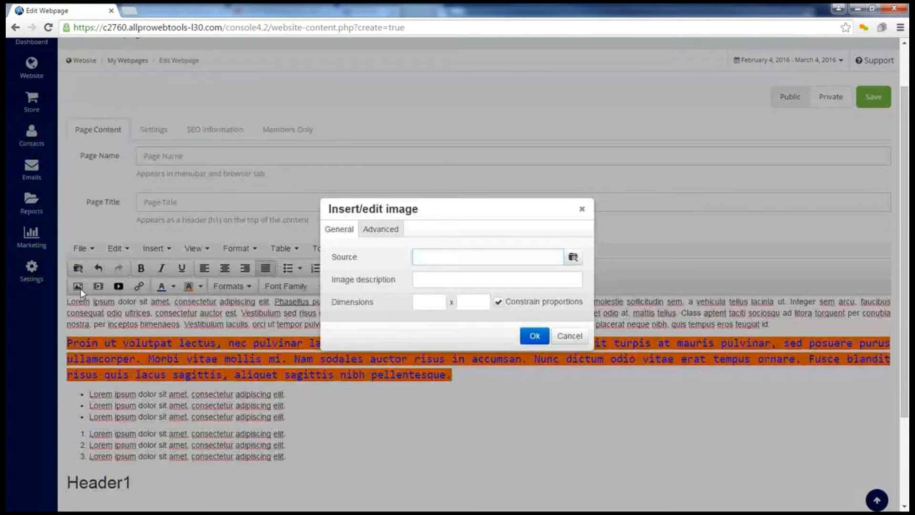
click(573, 258)
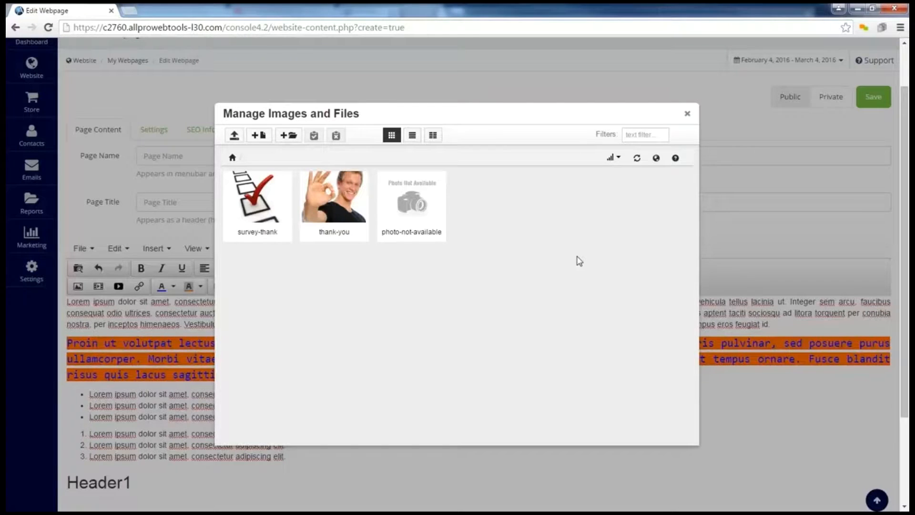
click(411, 203)
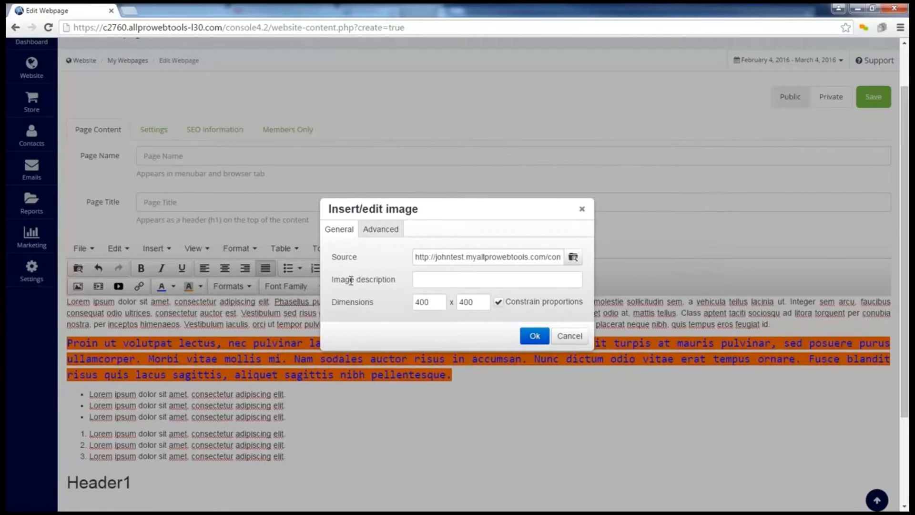
click(535, 336)
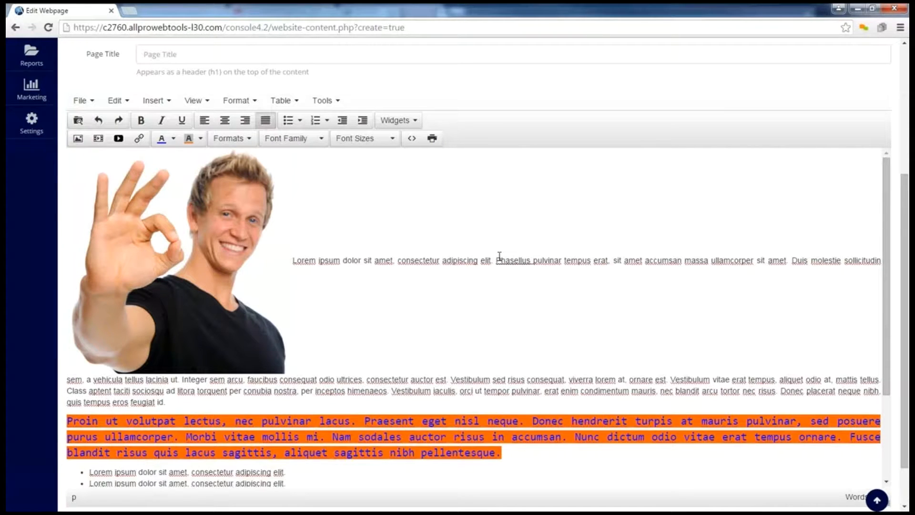
Step: Try the thank-you image aligned left and right, and finish with it centered above the text
click(224, 210)
click(205, 120)
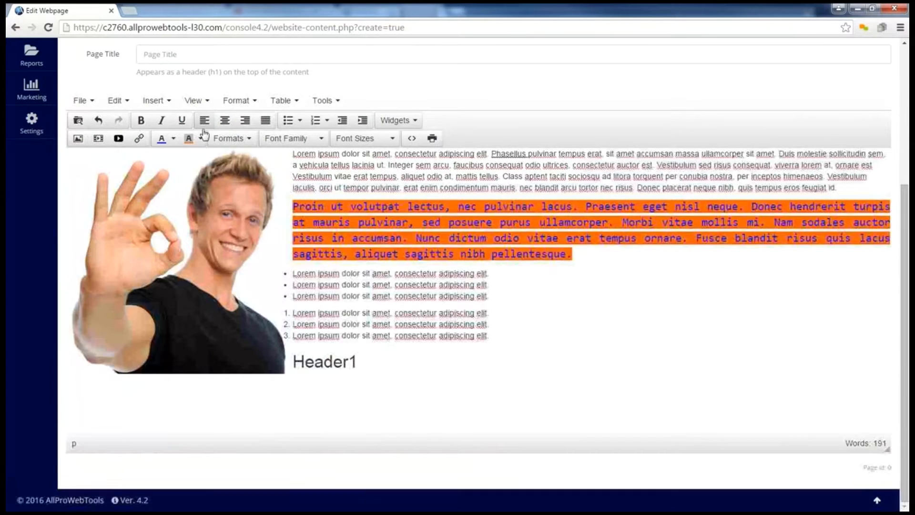
click(201, 179)
click(245, 120)
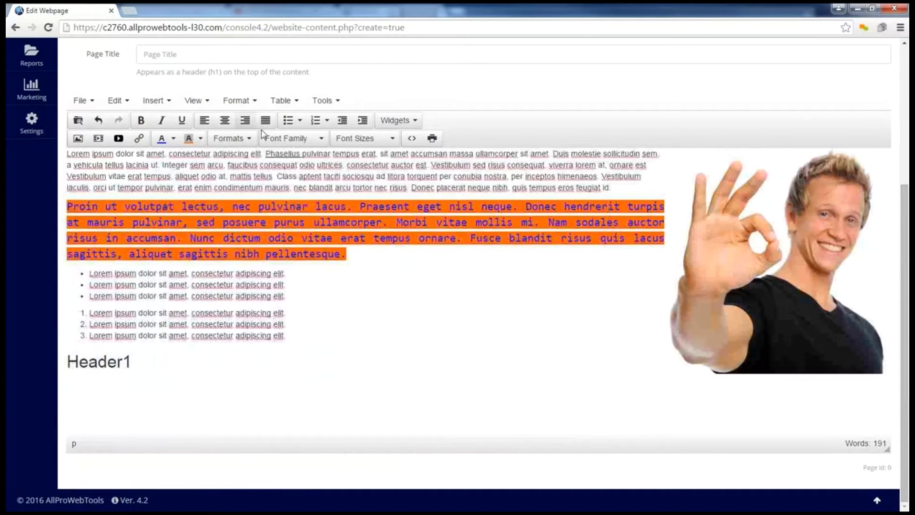
click(225, 120)
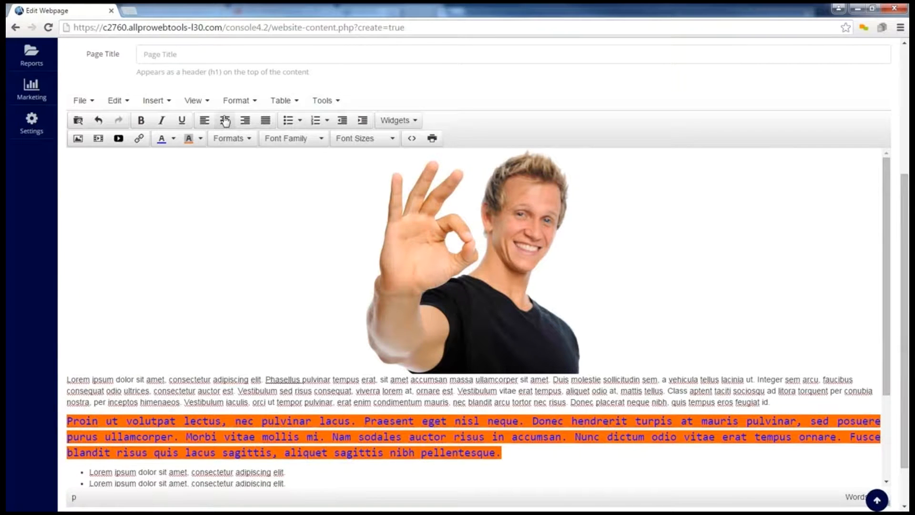
Step: Move the thank-you image to the end of the orange paragraph and shrink it proportionally to about 324 x 324
click(466, 230)
drag(468, 236, 503, 458)
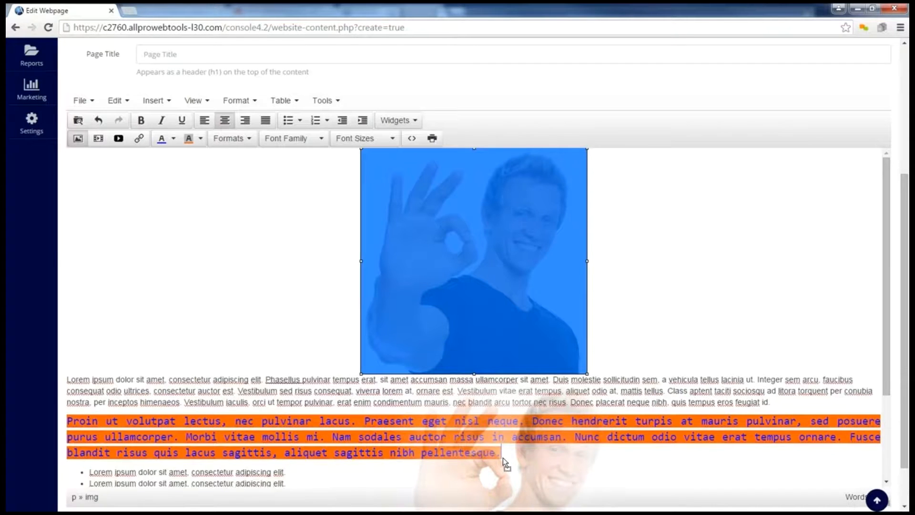
drag(502, 458, 511, 461)
click(514, 421)
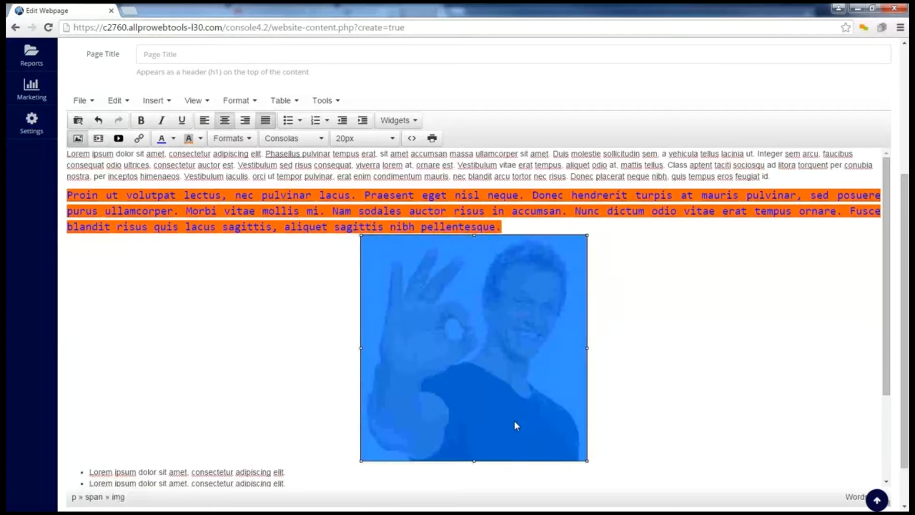
drag(585, 460, 521, 396)
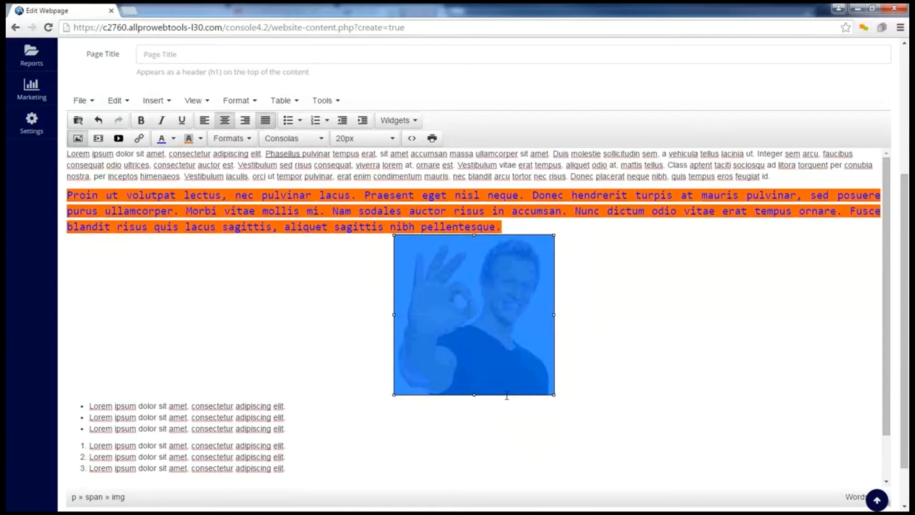
drag(476, 396, 479, 419)
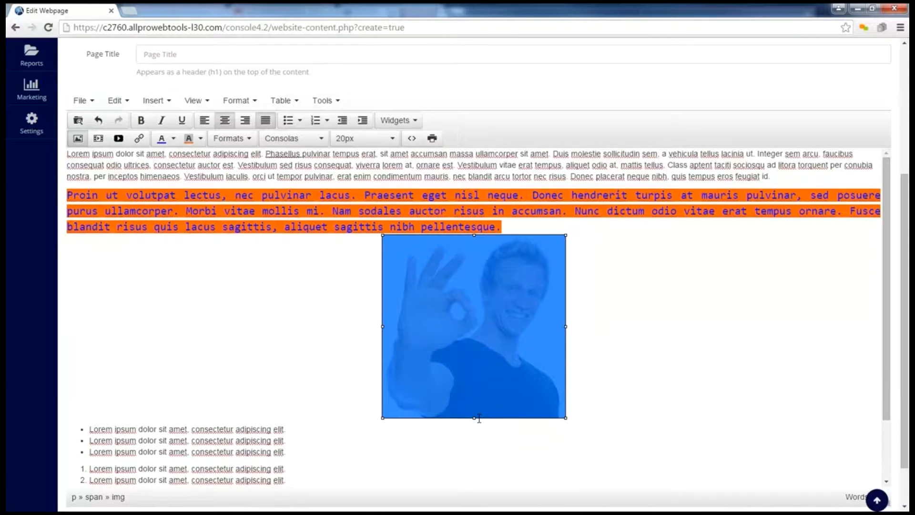
Step: Set the image's dimensions to 300 x 300 with proportions constrained and its description to "Thank You!"
right_click(458, 325)
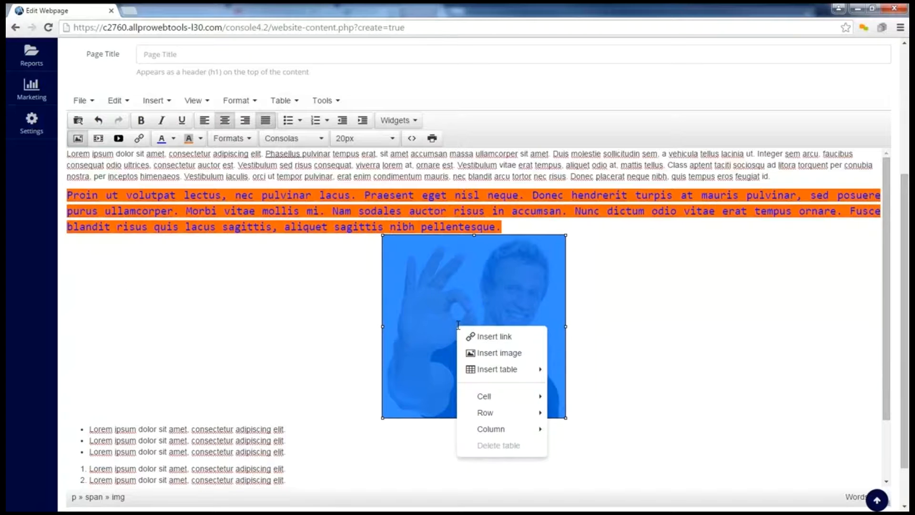
click(506, 353)
double_click(435, 301)
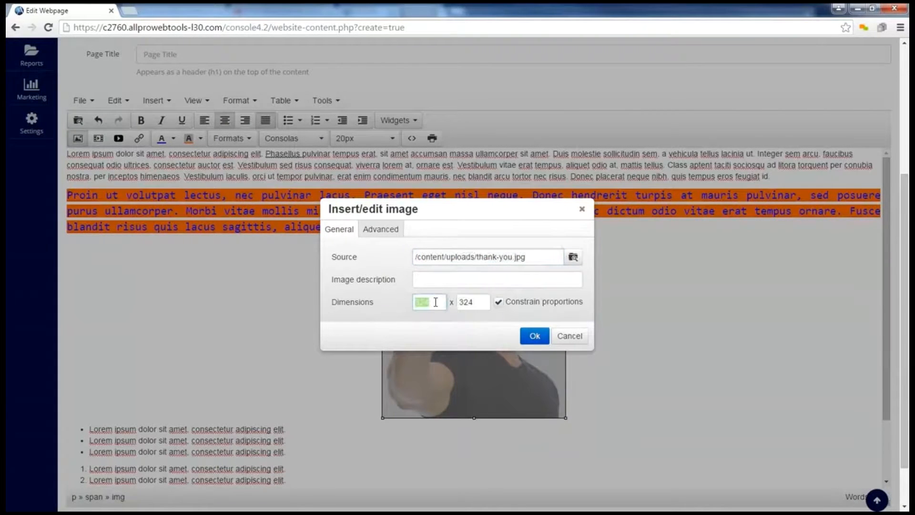
text(300)
click(459, 312)
click(450, 280)
text(Thank You!)
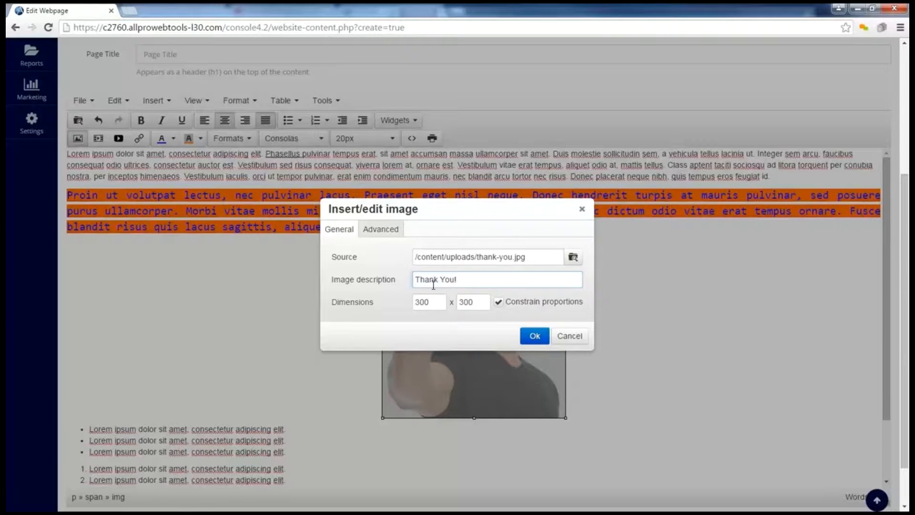
Step: Give the image a vertical space of 10 and apply the image settings
click(380, 231)
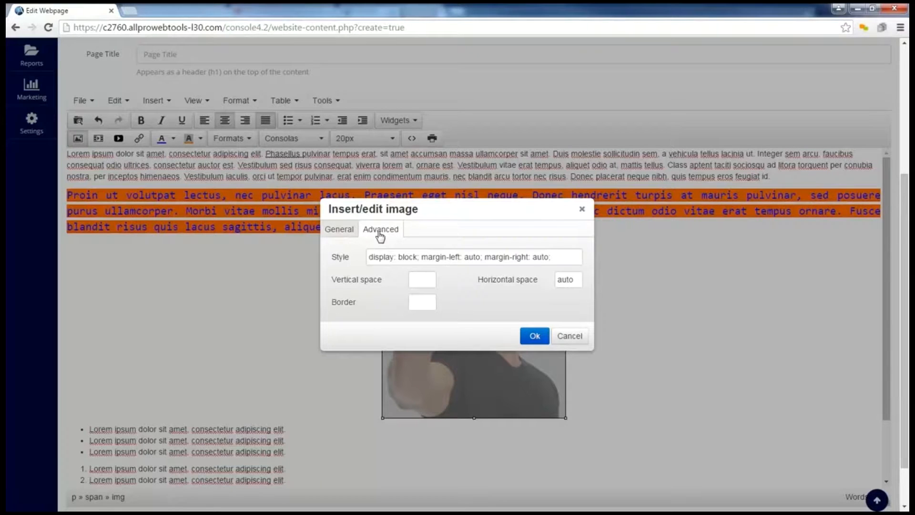
click(422, 282)
text(10)
click(535, 335)
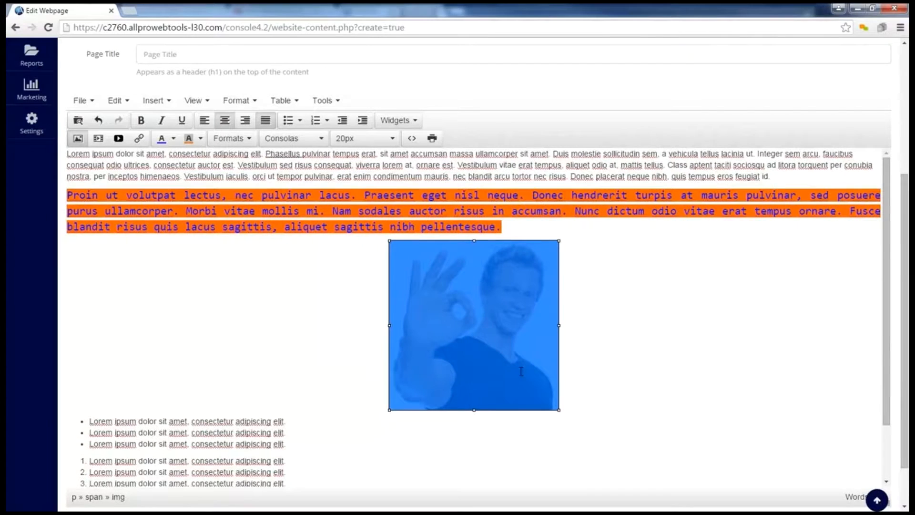
Step: Search YouTube for "allprowebtools webpages" for a video below Header1, and select the AllProWebTools Webpages Redirect Tutorial
click(466, 416)
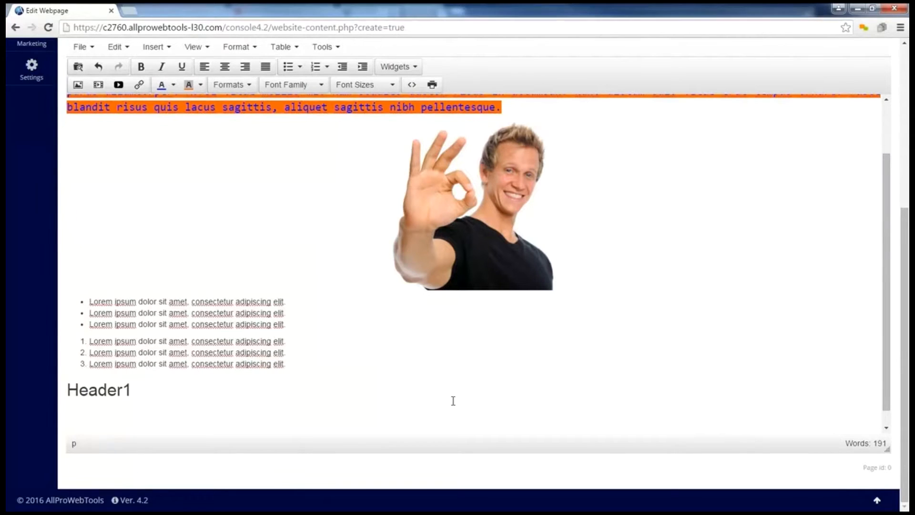
click(118, 85)
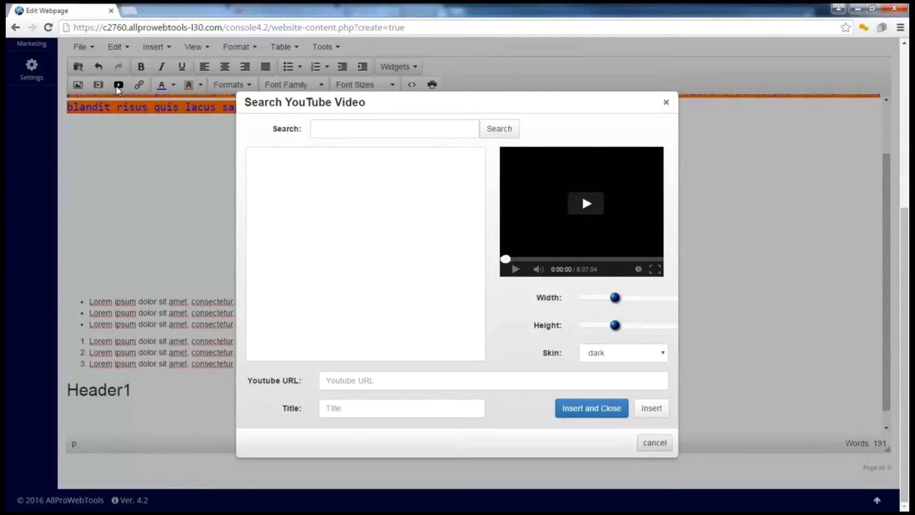
click(324, 125)
text(allprowebtools webpages)
key(Return)
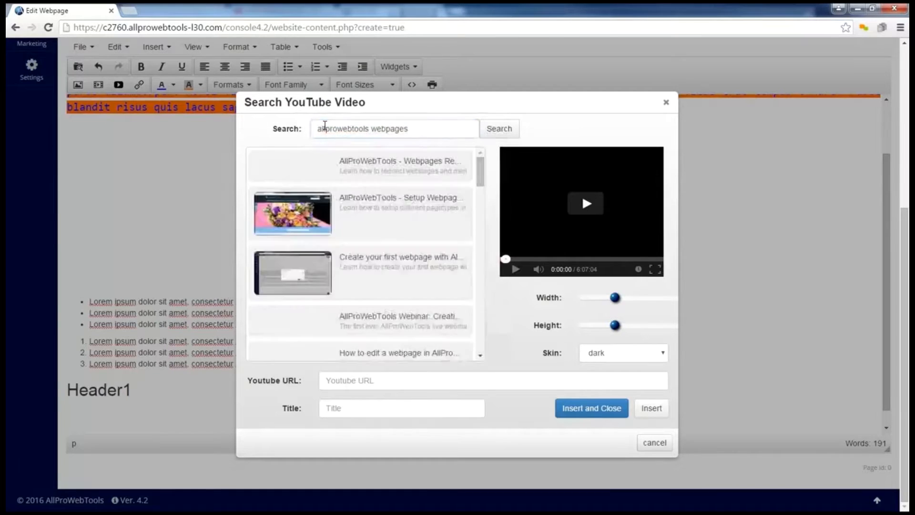
click(305, 181)
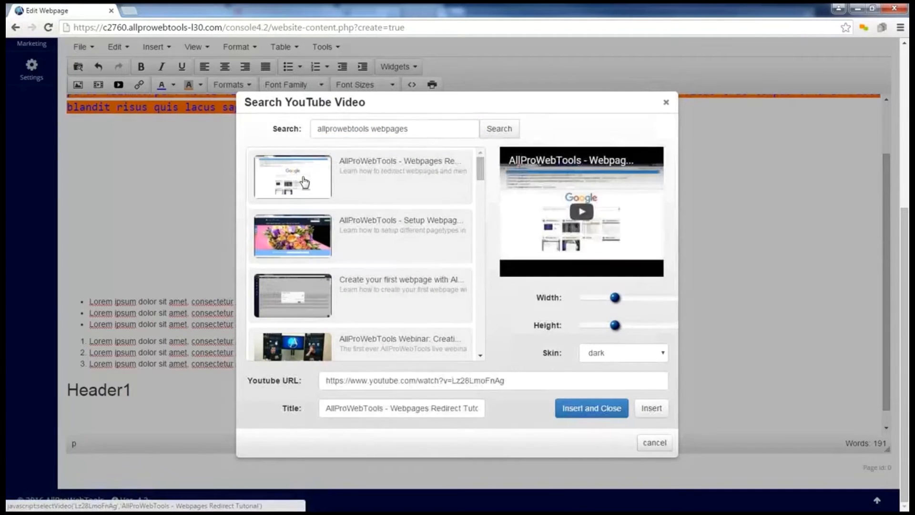
Step: Copy the selected video's YouTube URL and insert the video into the page
click(509, 381)
drag(510, 380, 309, 399)
key(ctrl+c)
click(308, 399)
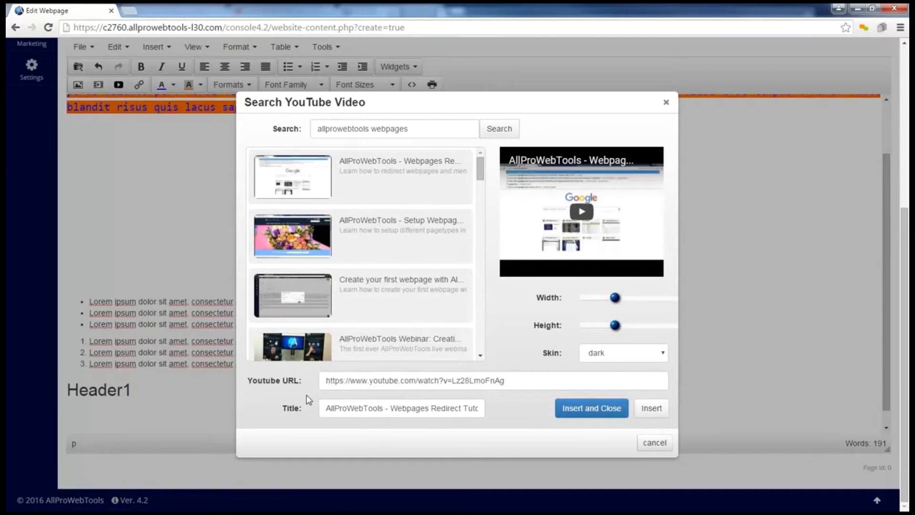
click(607, 419)
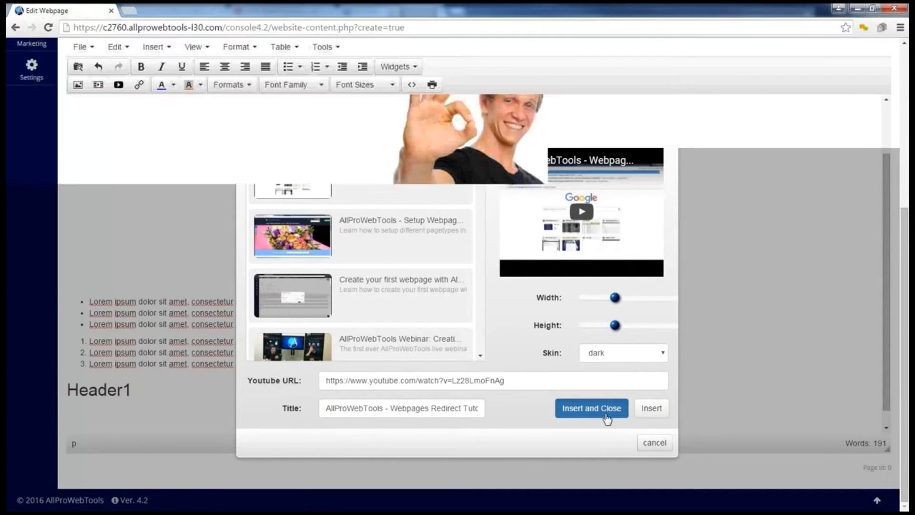
Step: Try different alignments for the video below Header1 and leave it centered
scroll(605, 413, down, 3)
click(276, 312)
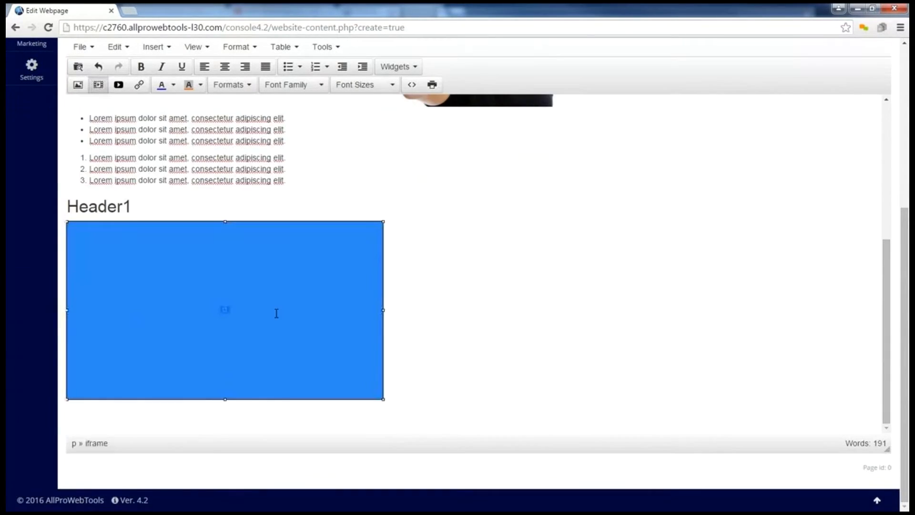
click(225, 68)
click(245, 66)
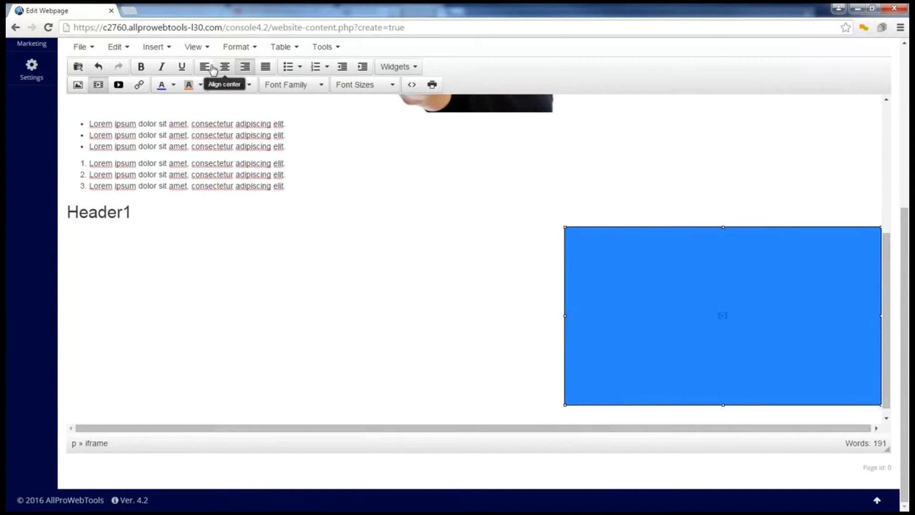
click(204, 67)
click(226, 69)
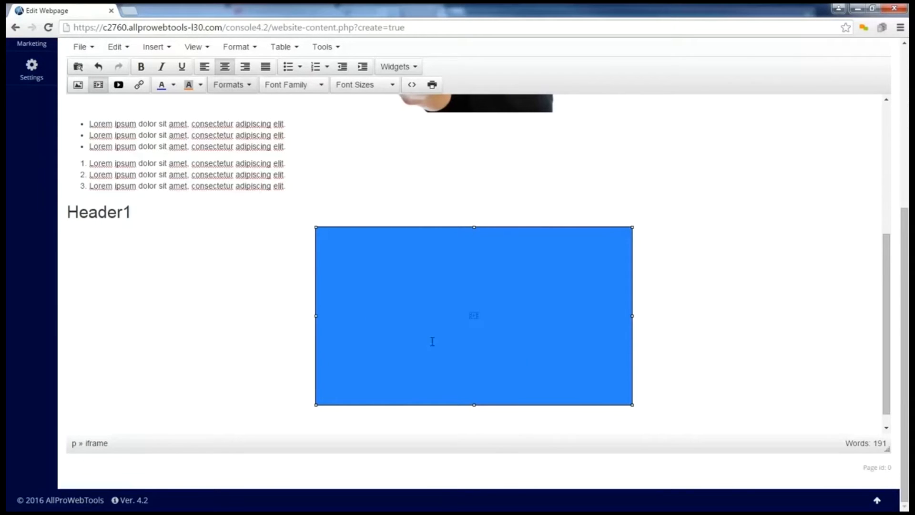
Step: Start a link after the video using the copied YouTube URL and the display text "AllProWebTools Video Tutorial!"
click(705, 338)
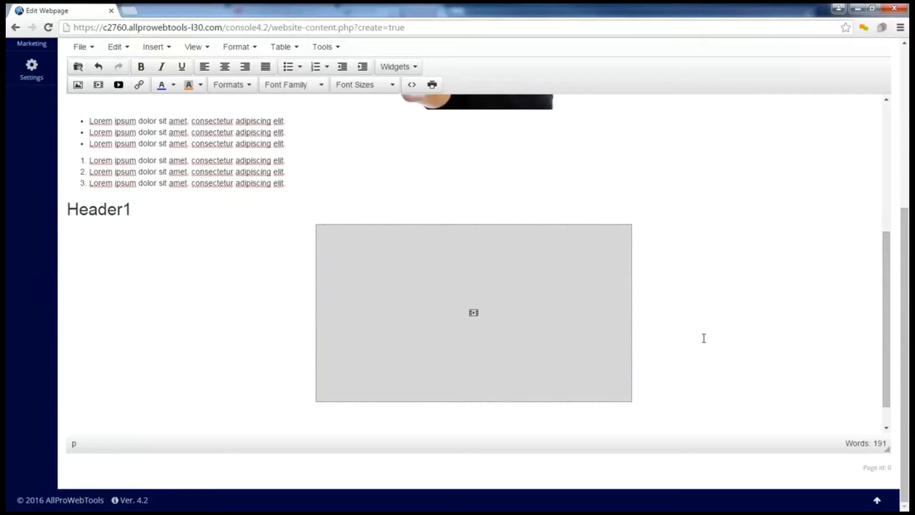
click(140, 86)
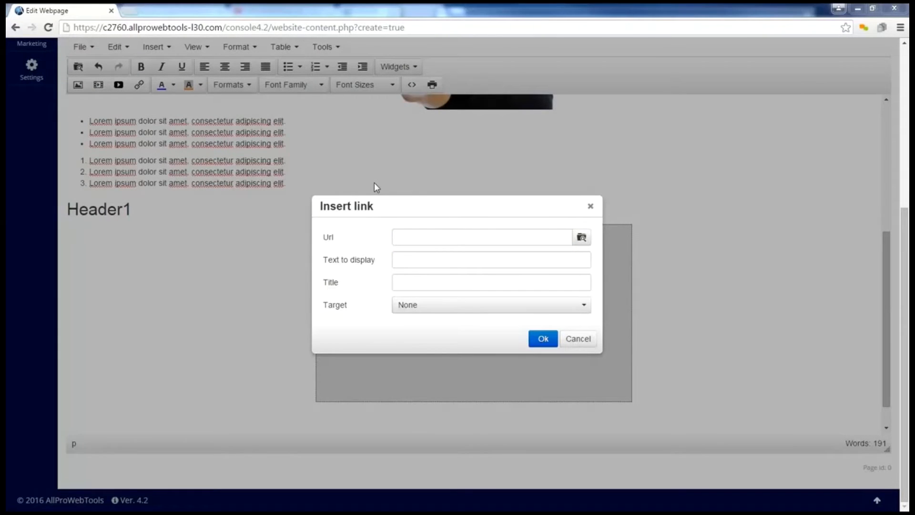
click(411, 240)
key(ctrl+v)
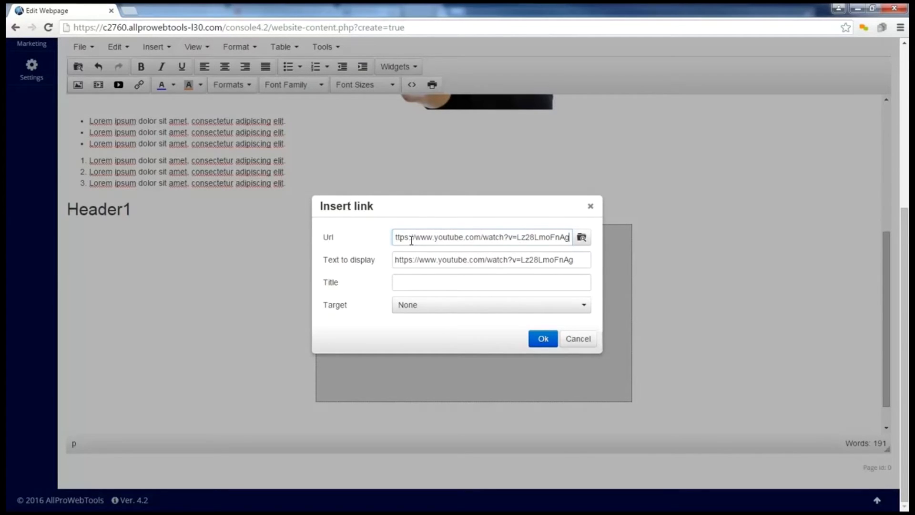
drag(577, 261, 374, 257)
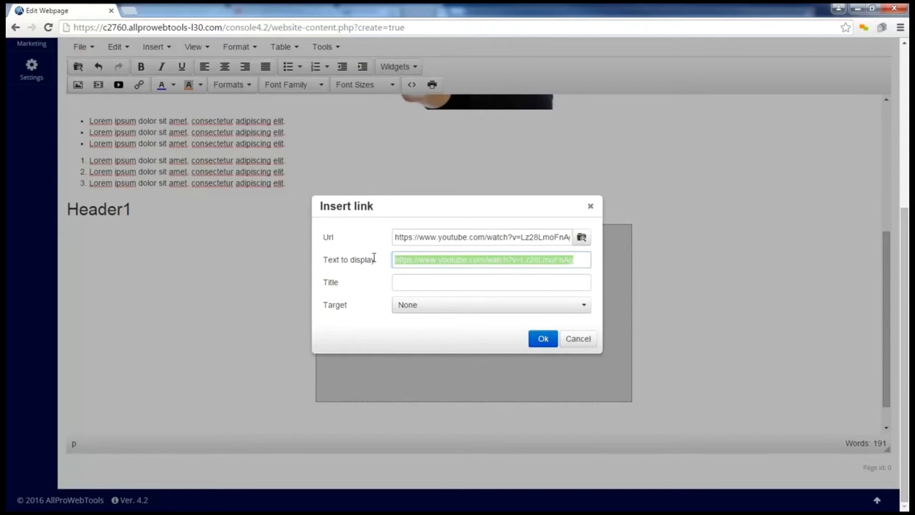
text(AllProWebTools Video Tutorial)
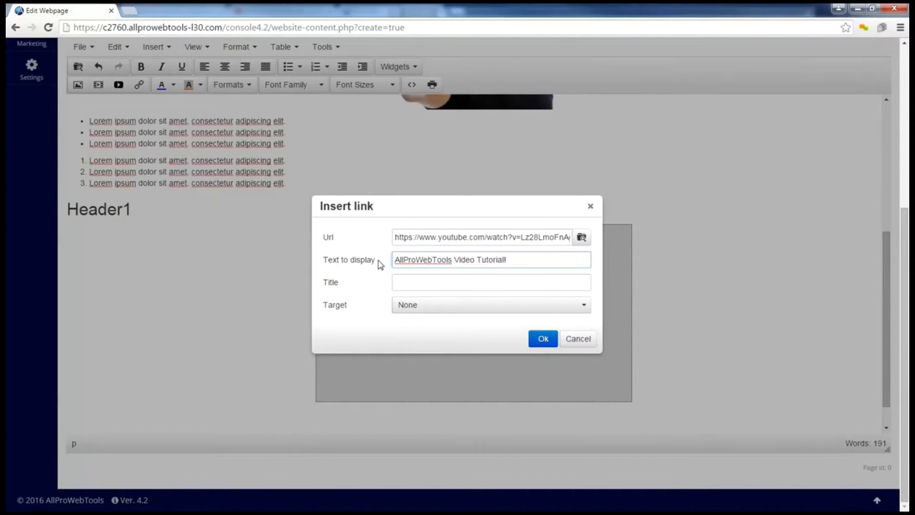
Step: Set the text link's target to New window, leave its title empty and insert it
click(405, 283)
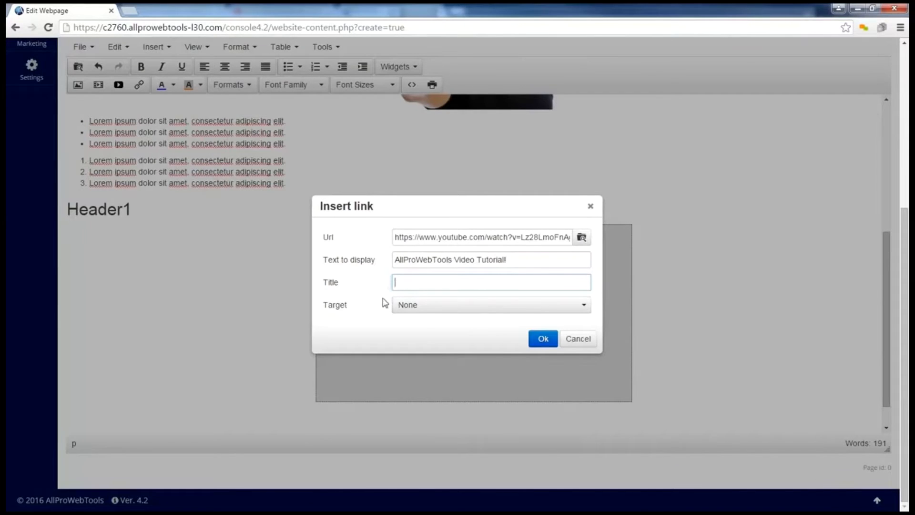
click(438, 311)
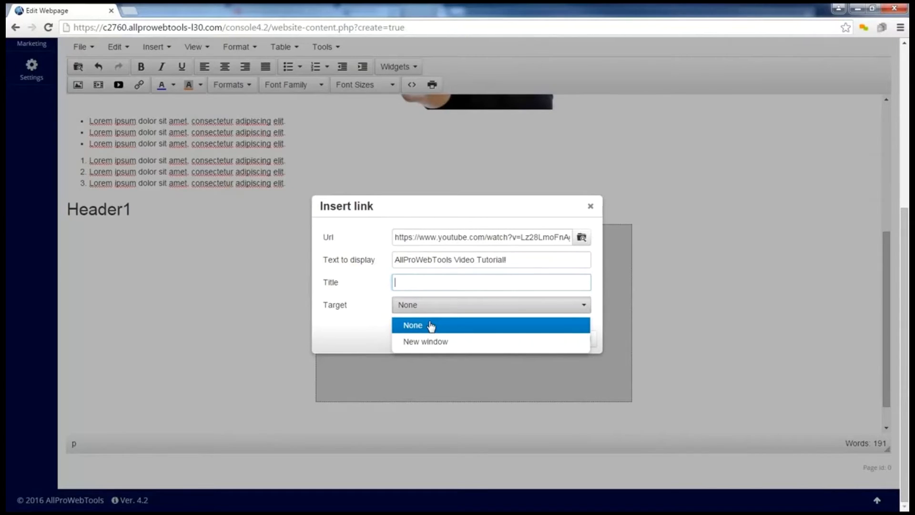
click(431, 342)
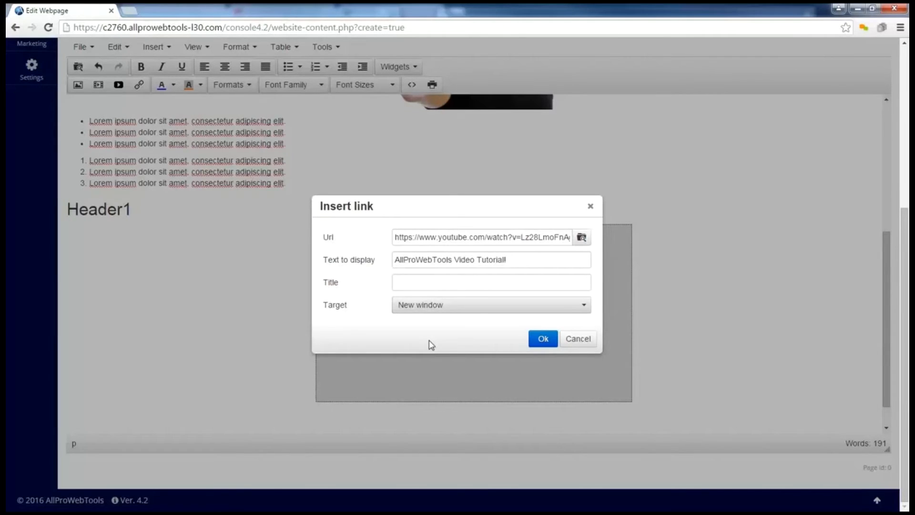
click(544, 339)
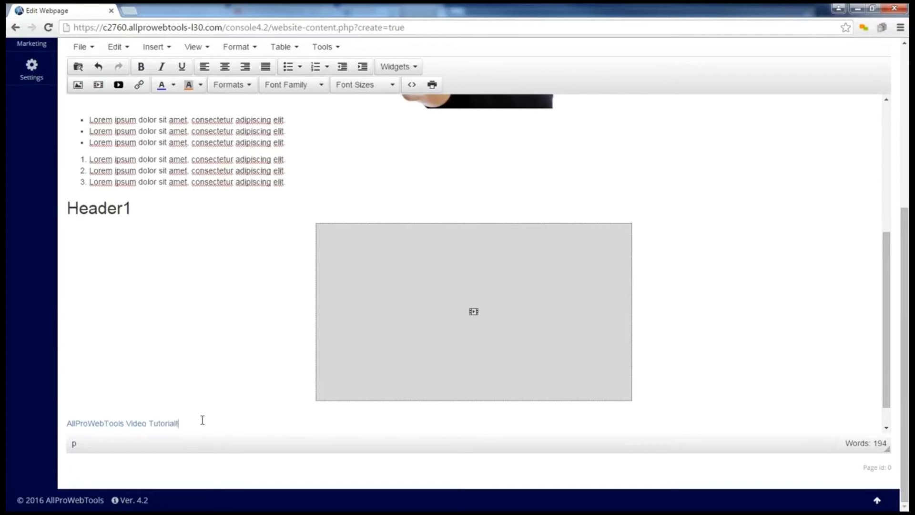
Step: Link the centered image above the bulleted list to the copied YouTube URL, with an empty title and New window as target
scroll(223, 404, up, 3)
scroll(222, 404, up, 1)
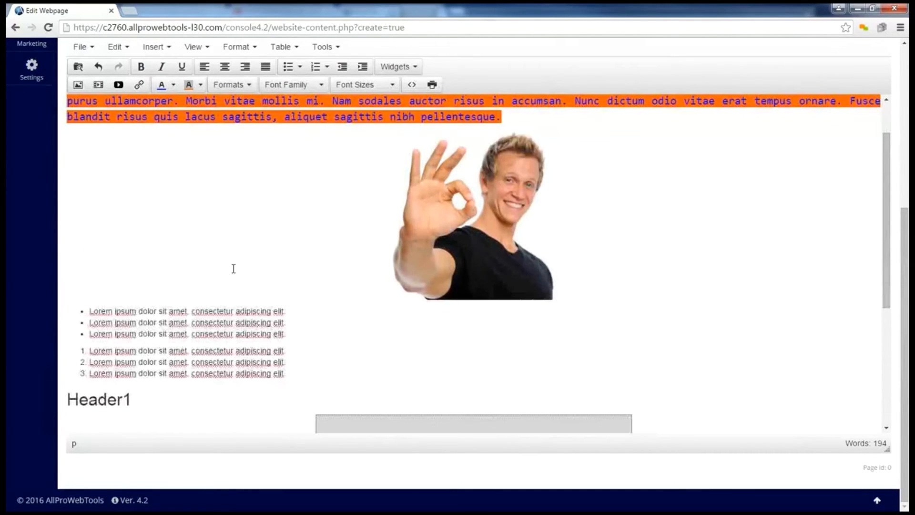
click(491, 201)
right_click(491, 201)
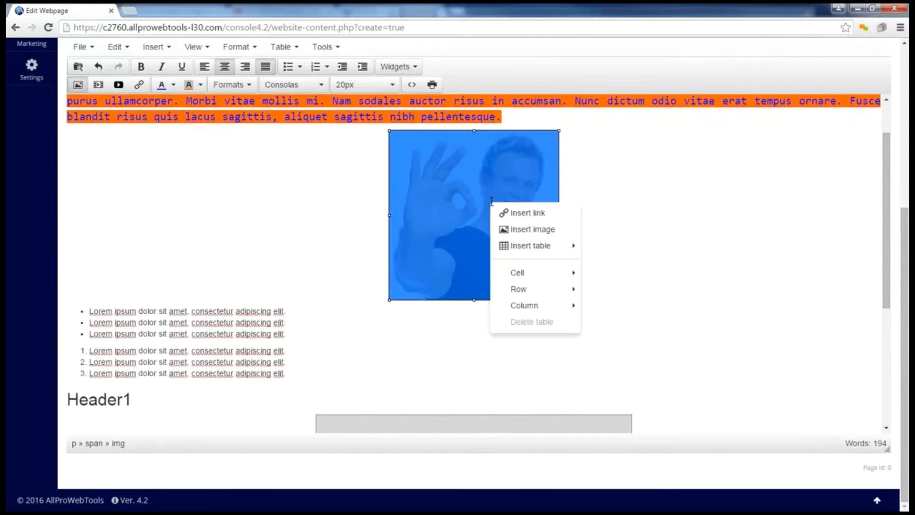
click(530, 213)
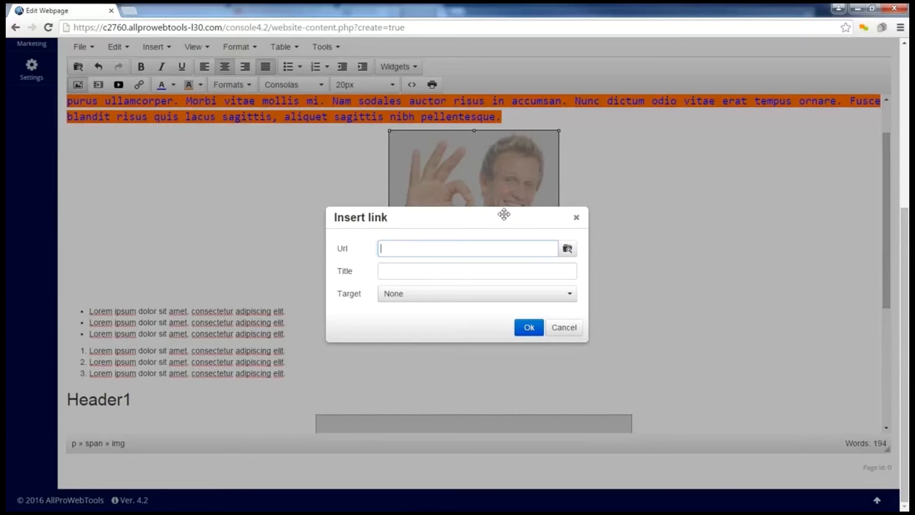
key(ctrl+v)
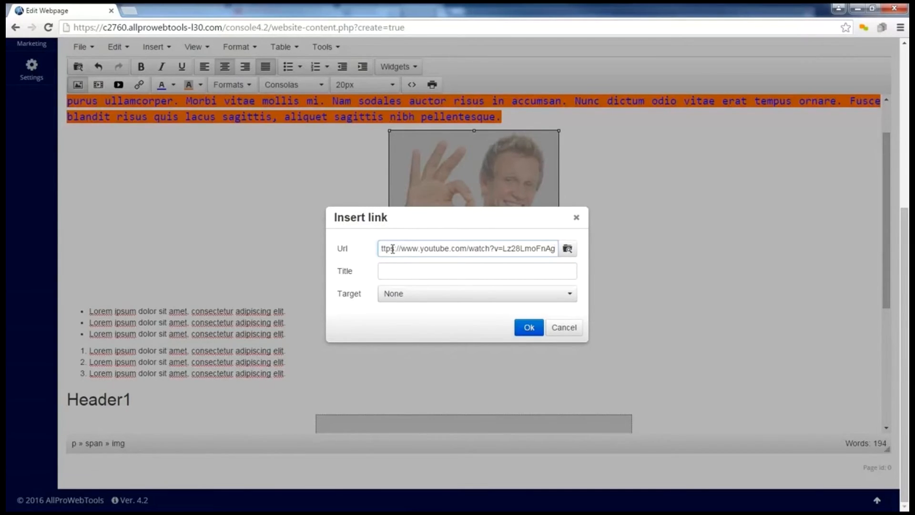
click(389, 270)
click(395, 294)
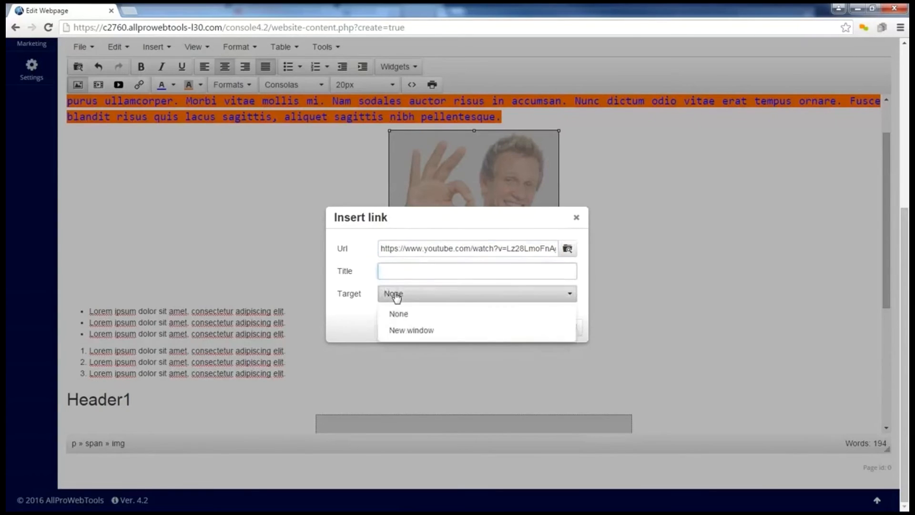
click(406, 329)
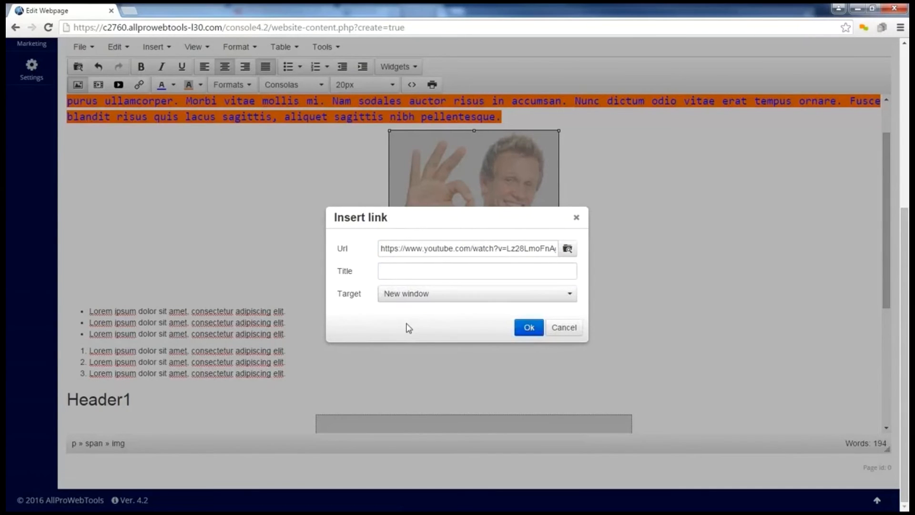
click(529, 328)
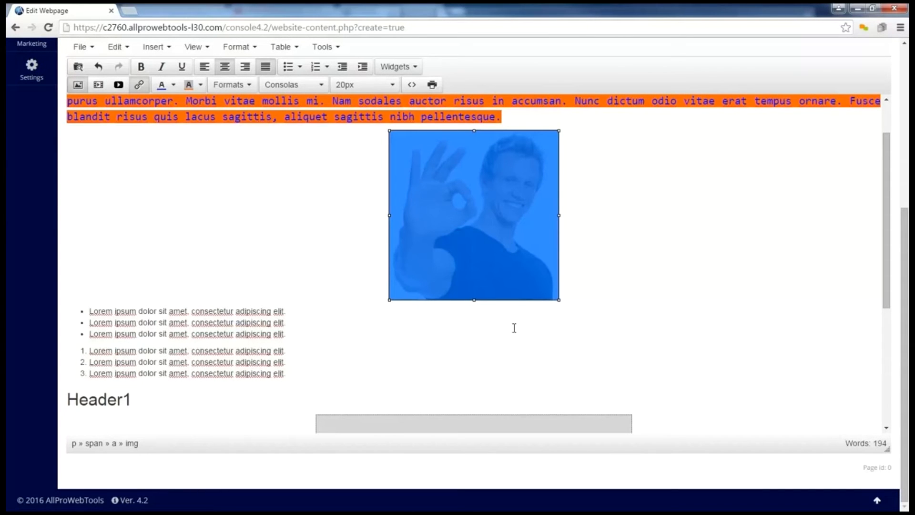
click(514, 328)
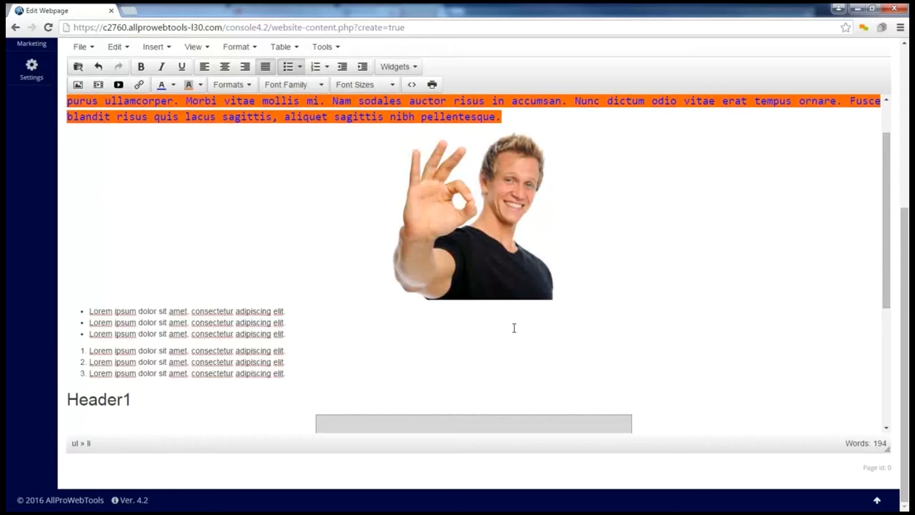
Step: Show block outlines in the editor and examine the blocks around the lists, heading and video
click(206, 49)
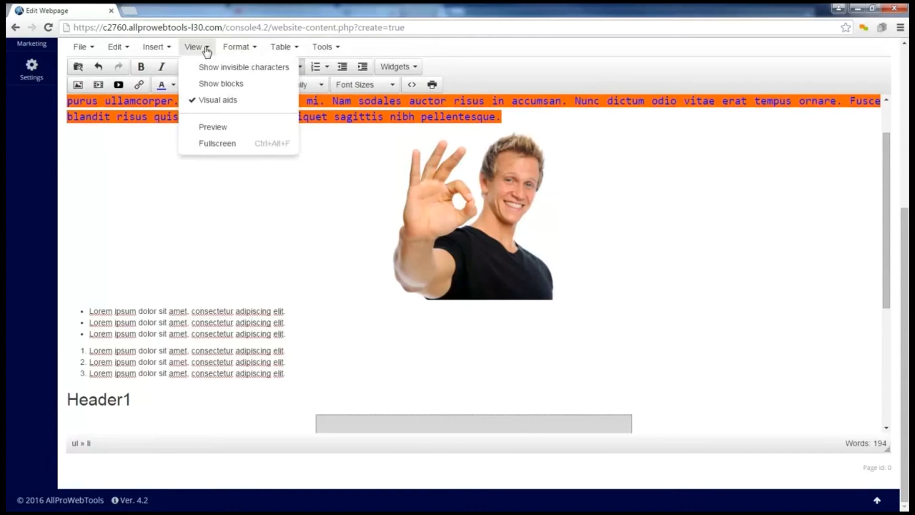
click(215, 86)
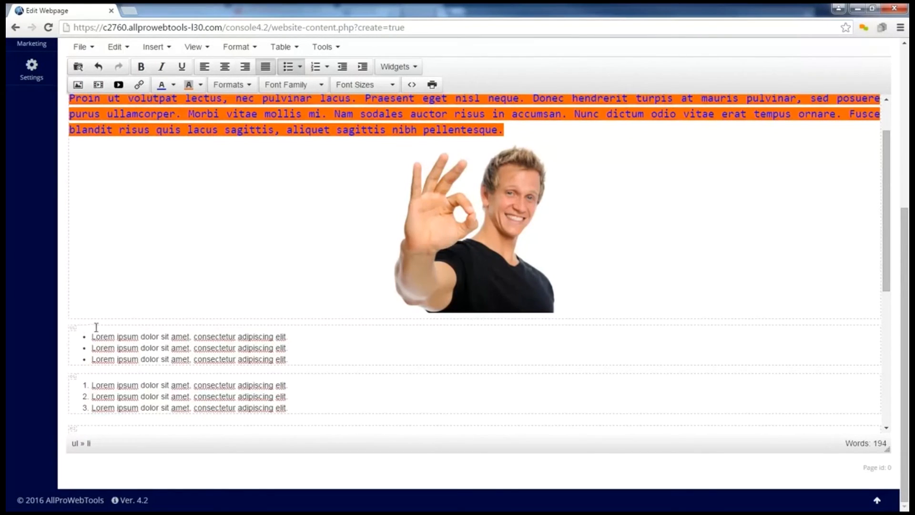
scroll(101, 327, down, 4)
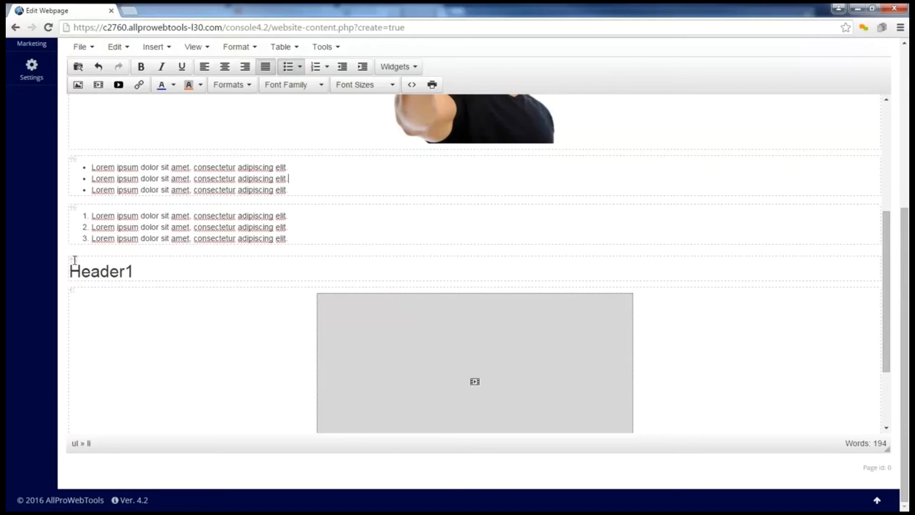
Step: View the page's HTML source code from the Header1 heading and close the source view
click(128, 268)
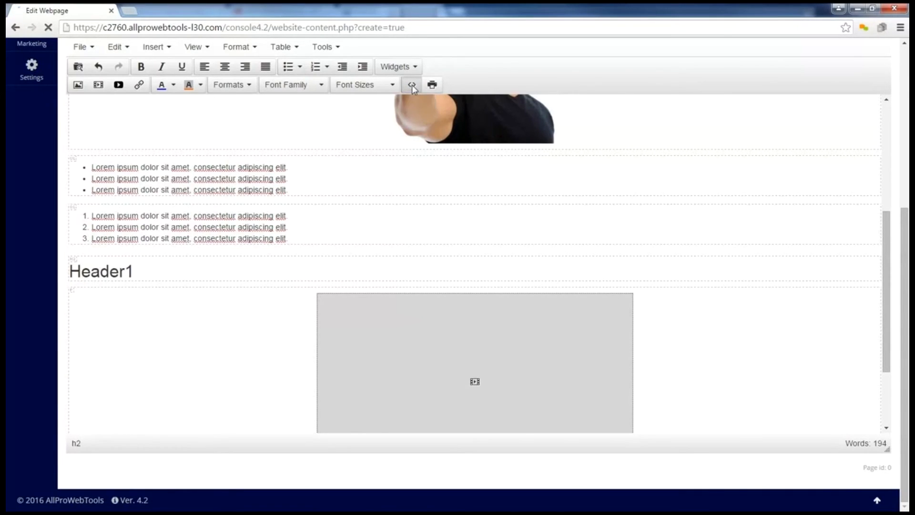
click(412, 85)
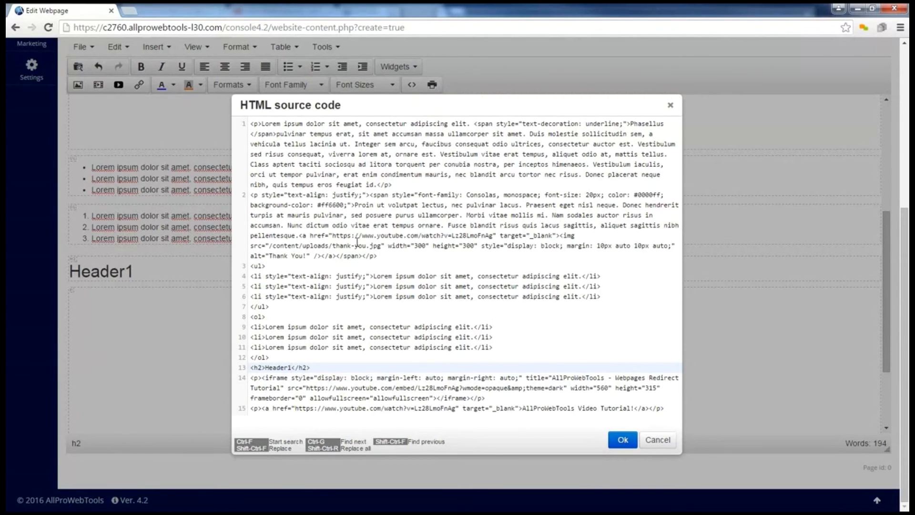
click(621, 442)
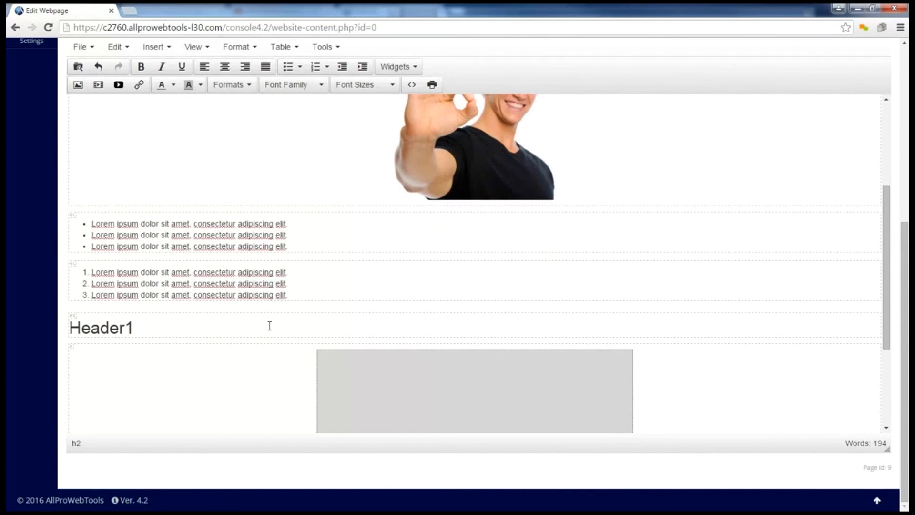
Step: Go to the Administrator settings and open the Stylesheet in the theme editor
scroll(47, 280, up, 5)
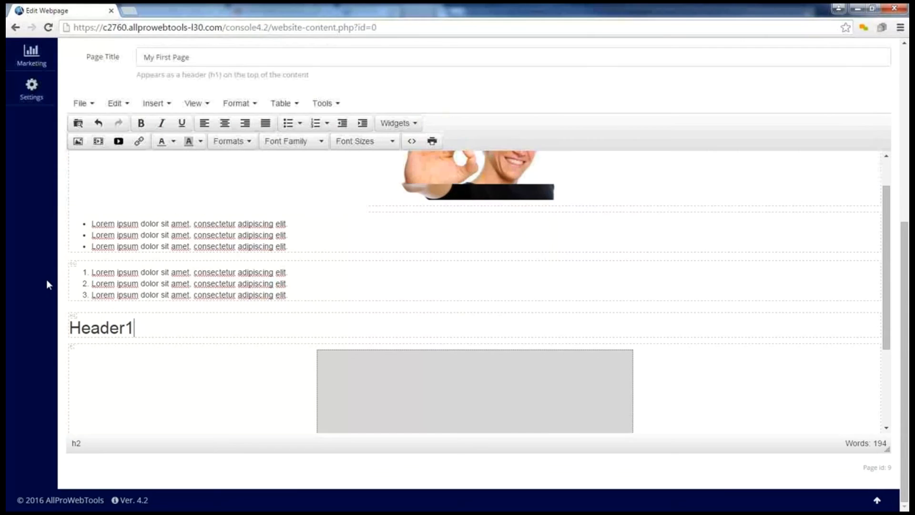
mouse_move(34, 263)
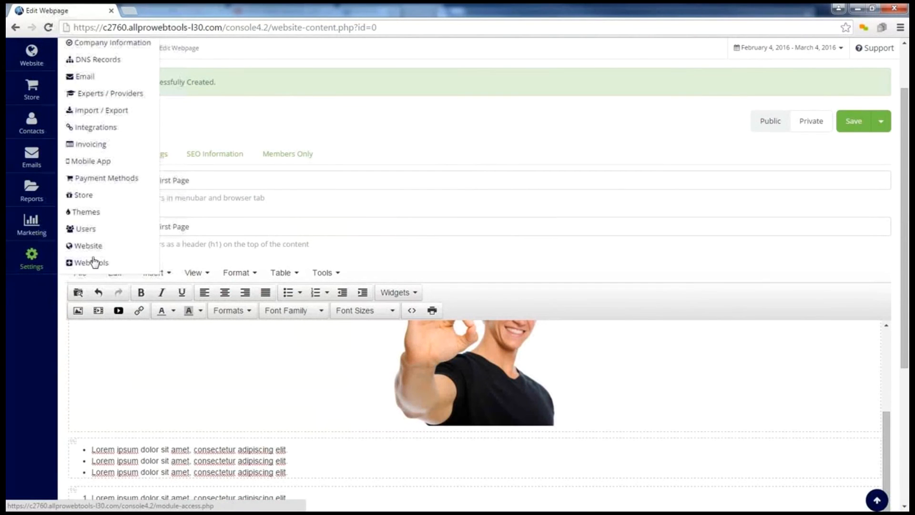
scroll(95, 252, up, 2)
click(132, 85)
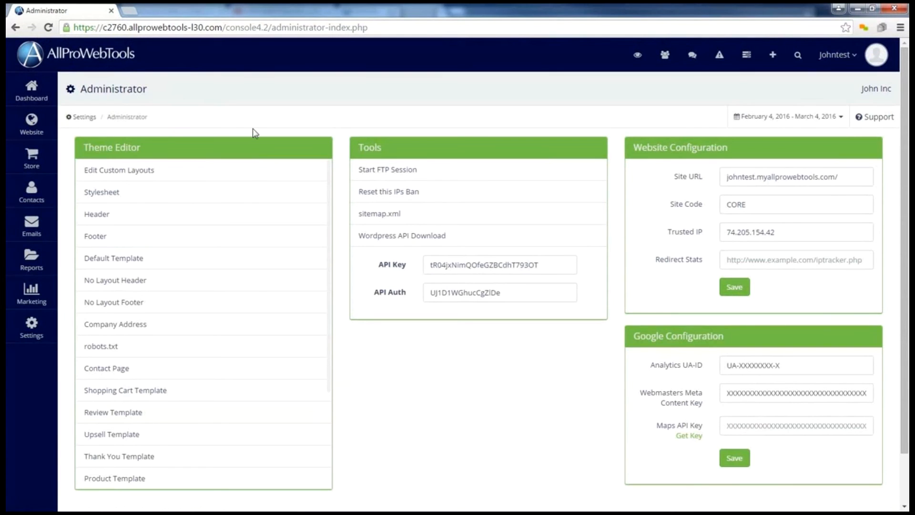
click(136, 196)
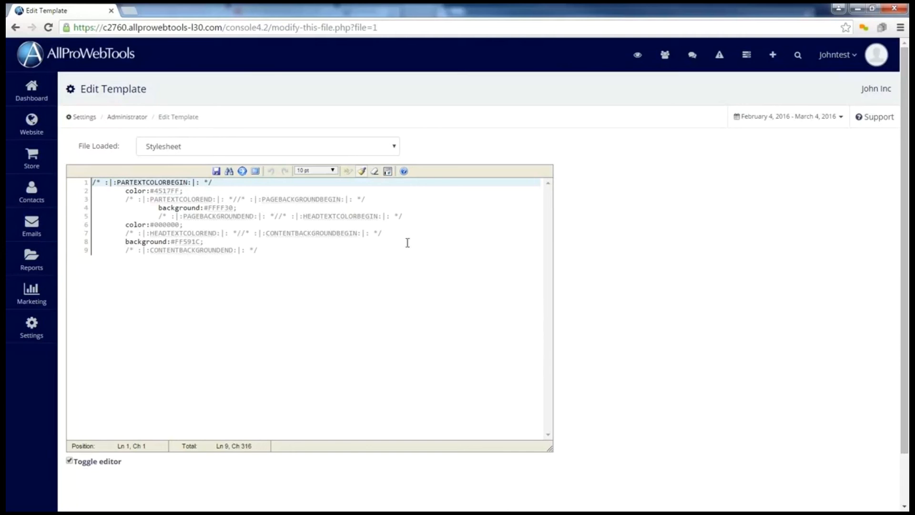
Step: View the live website and review the published My First Page down to its footer
click(638, 57)
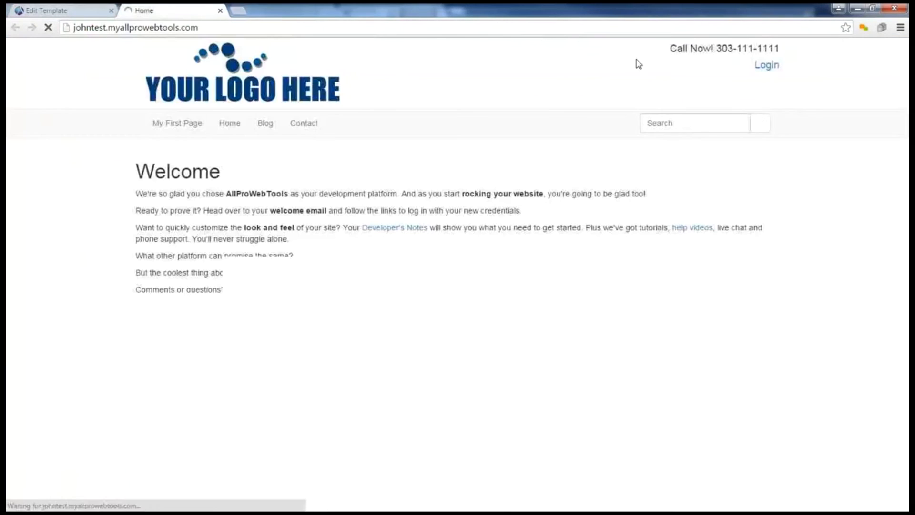
click(179, 124)
scroll(167, 139, down, 1)
scroll(164, 142, down, 7)
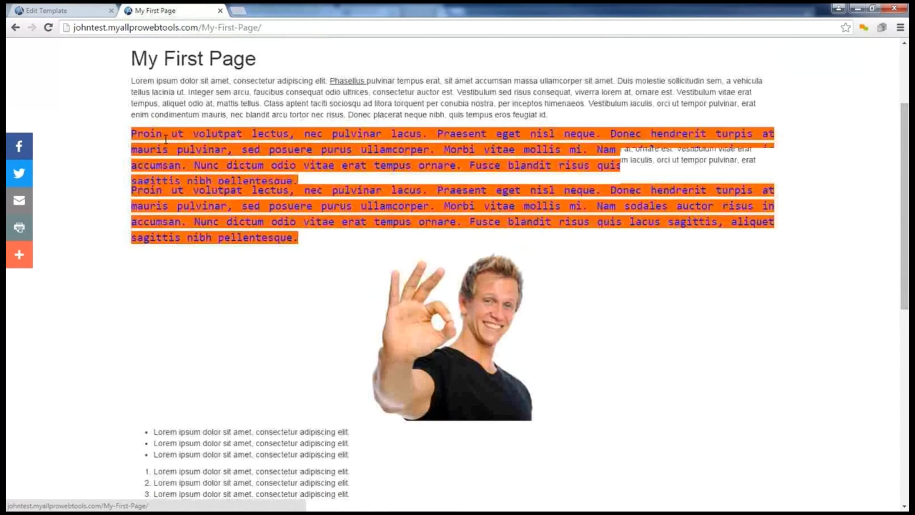
scroll(162, 143, down, 1)
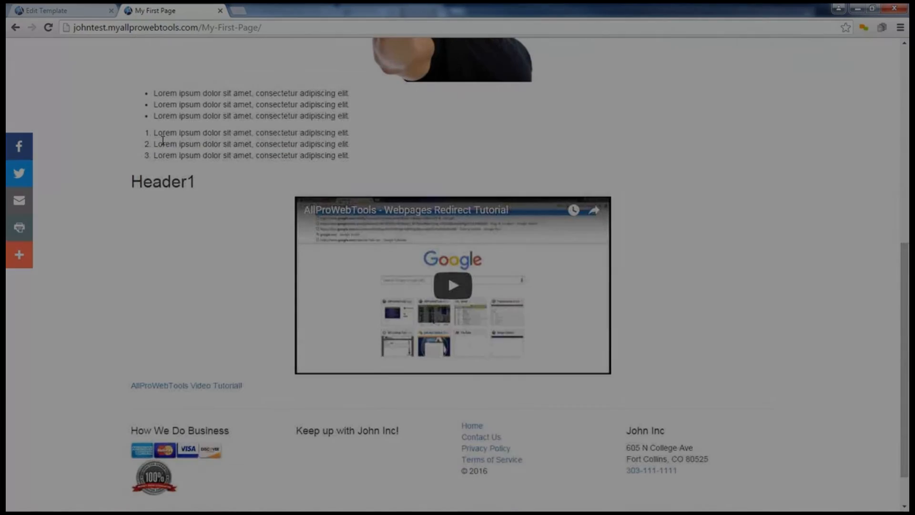